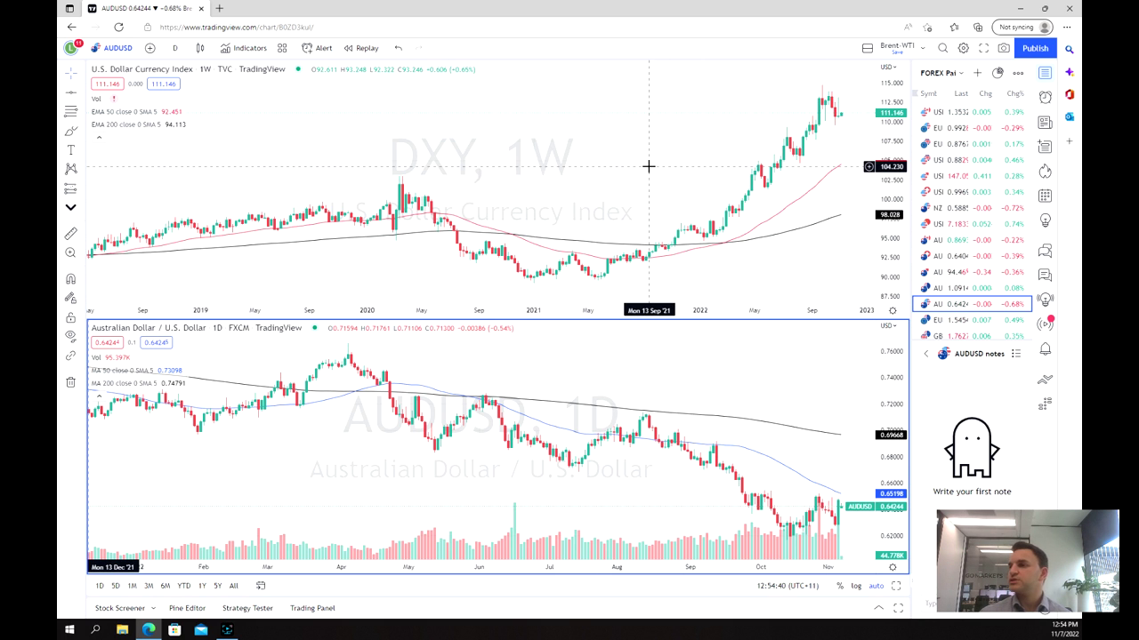
# Make the weekly DXY pane the active chart and zoom it to roughly 2019–2024.
pyautogui.scroll(2, 648, 166)
pyautogui.scroll(-2, 648, 160)
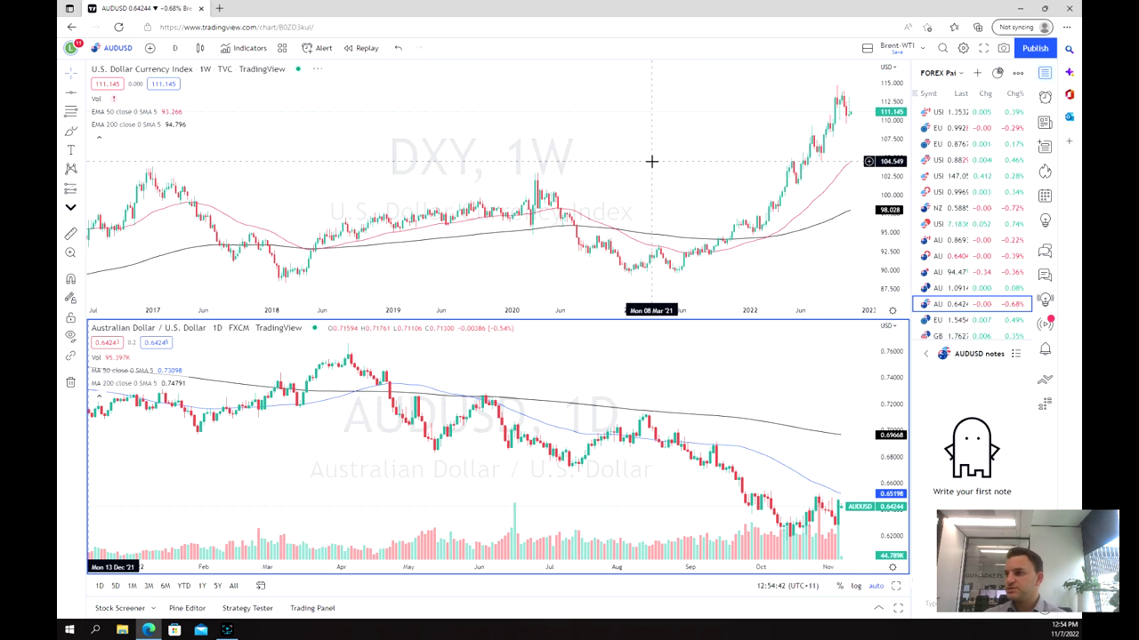
pyautogui.scroll(-4, 651, 161)
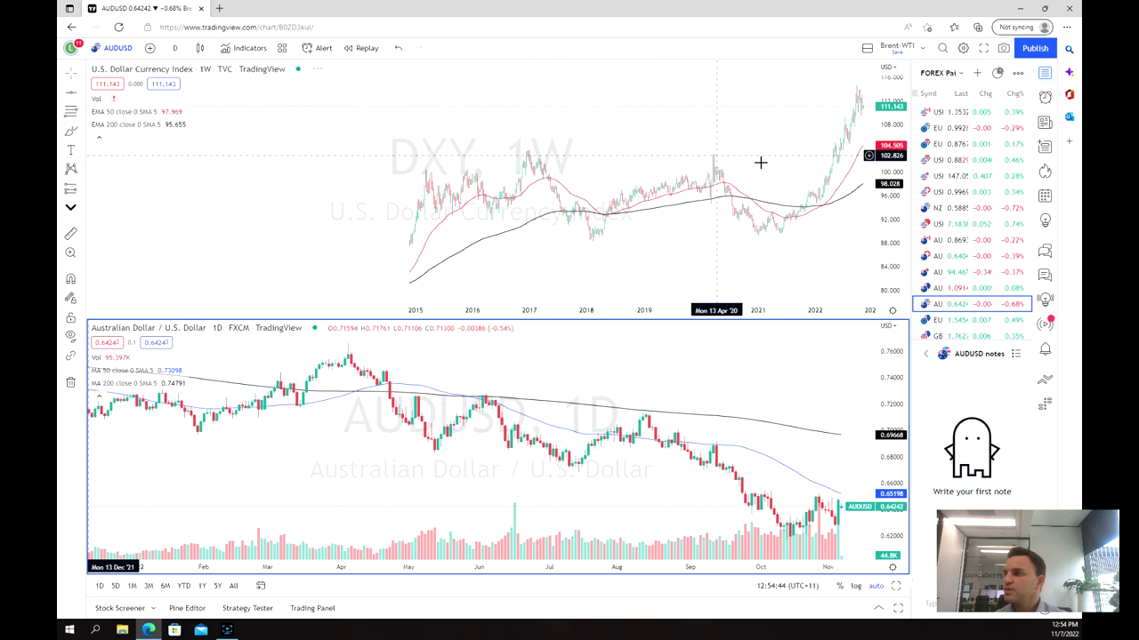
pyautogui.click(690, 154)
pyautogui.scroll(4, 622, 142)
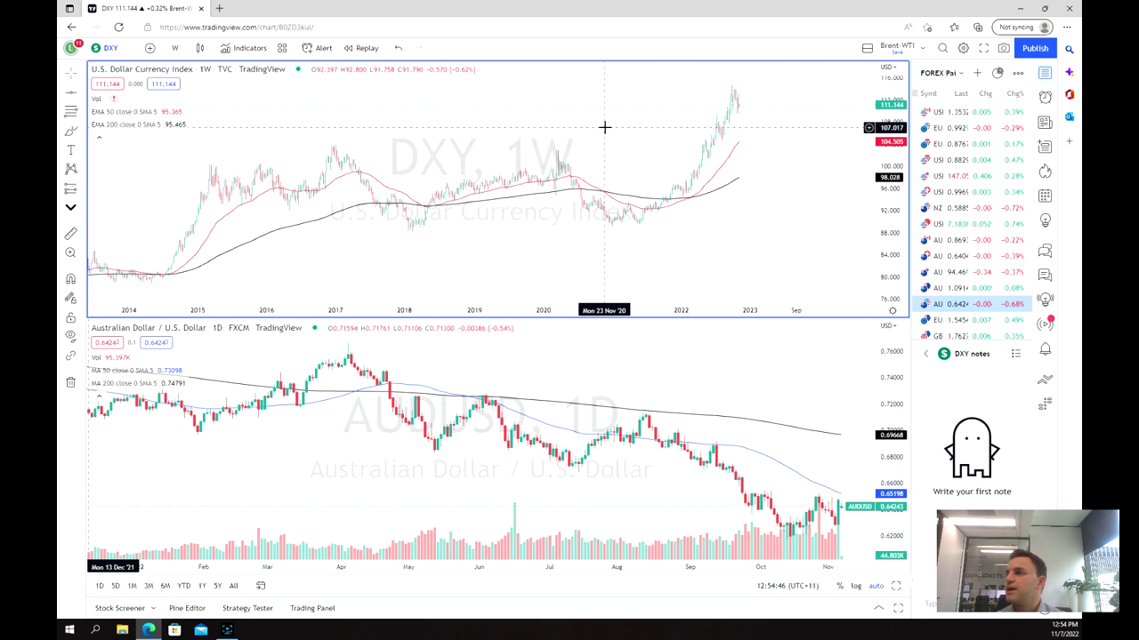
pyautogui.scroll(3, 605, 125)
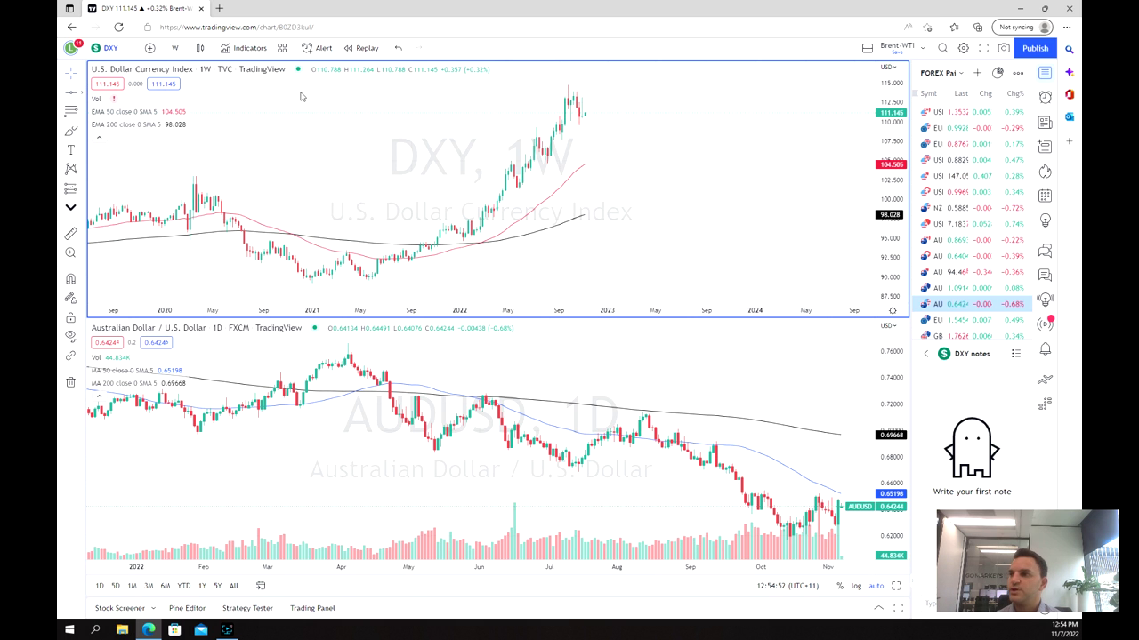
# Mark the DXY 114.812 high with a horizontal line and draw a Fib retracement from the 2021 low to the 2022 high.
pyautogui.click(594, 84)
pyautogui.click(486, 249)
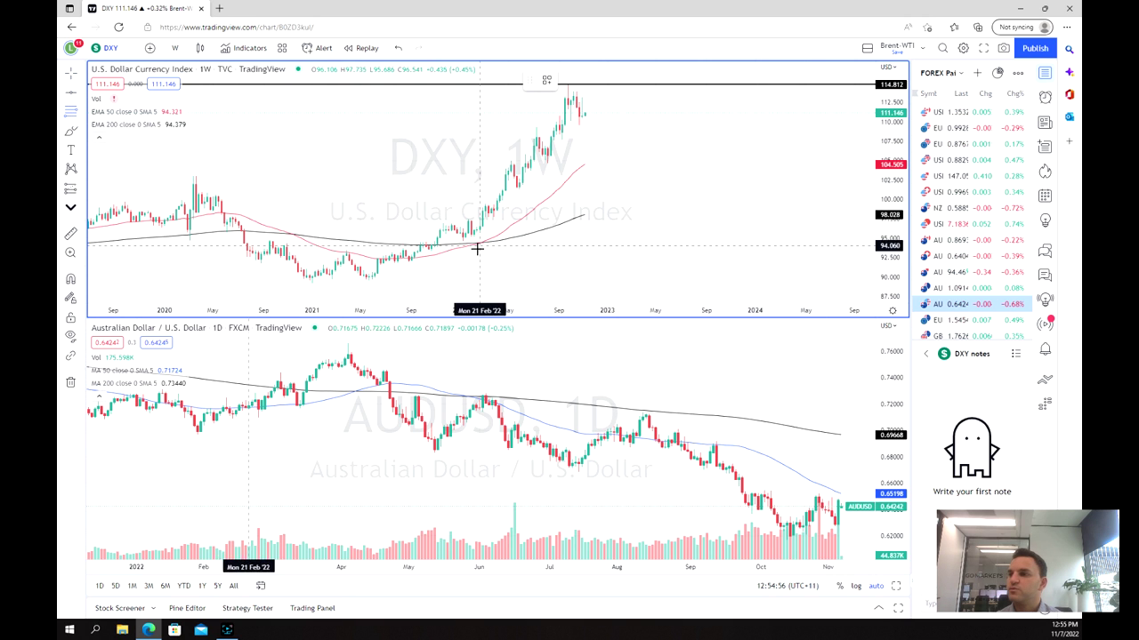
pyautogui.hotkey('alt', 'f')
pyautogui.click(366, 281)
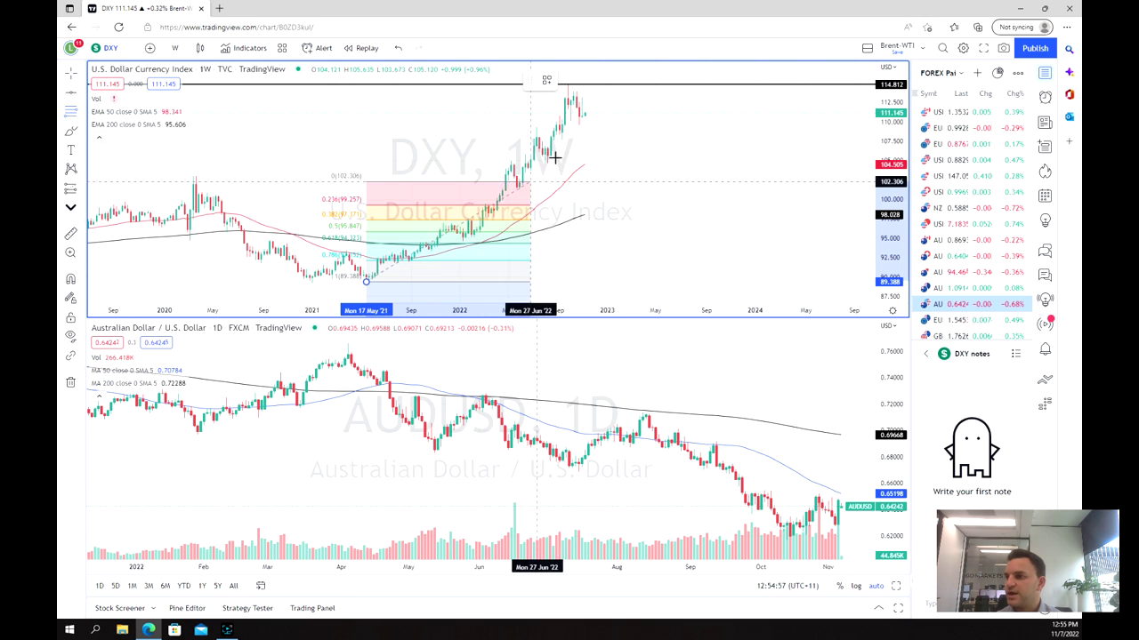
pyautogui.click(612, 82)
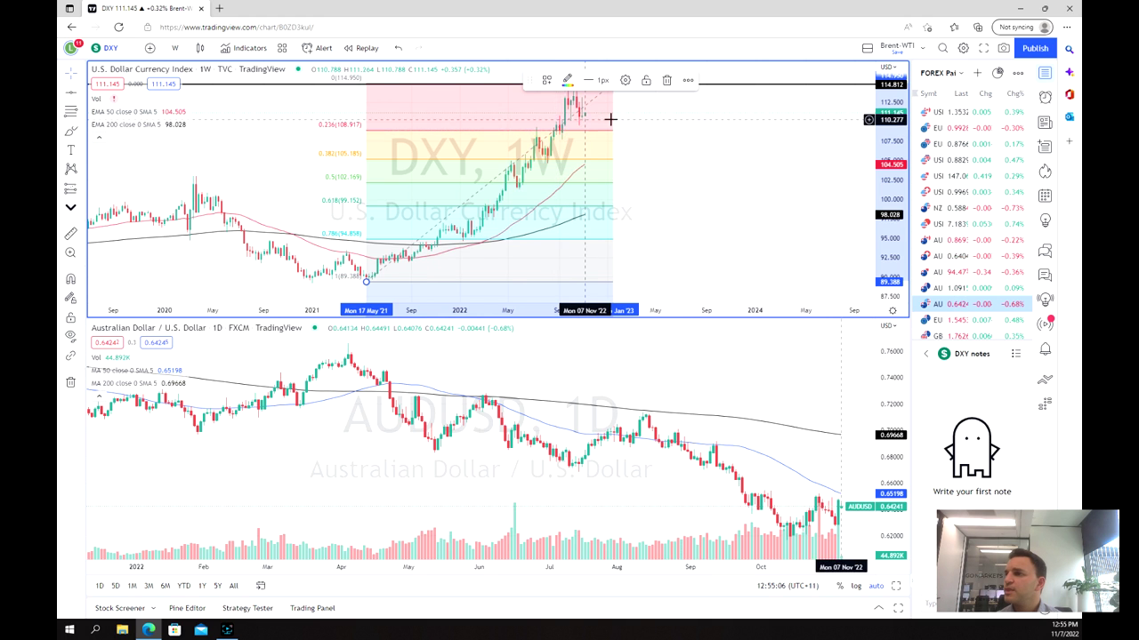
pyautogui.scroll(-2, 623, 116)
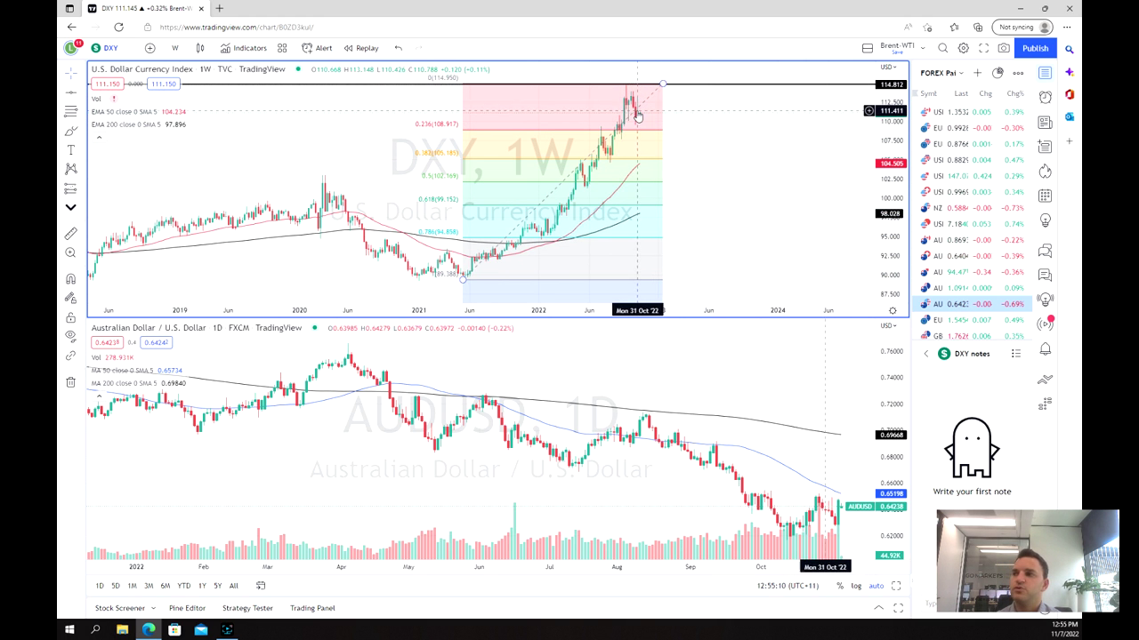
pyautogui.scroll(2, 633, 120)
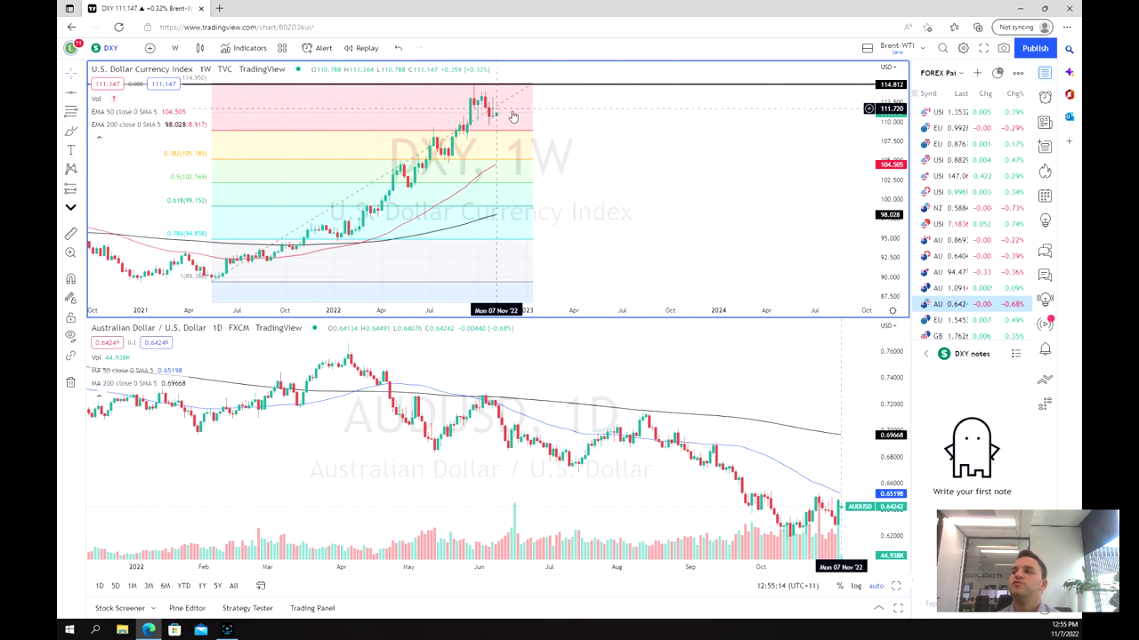
pyautogui.scroll(-2, 519, 116)
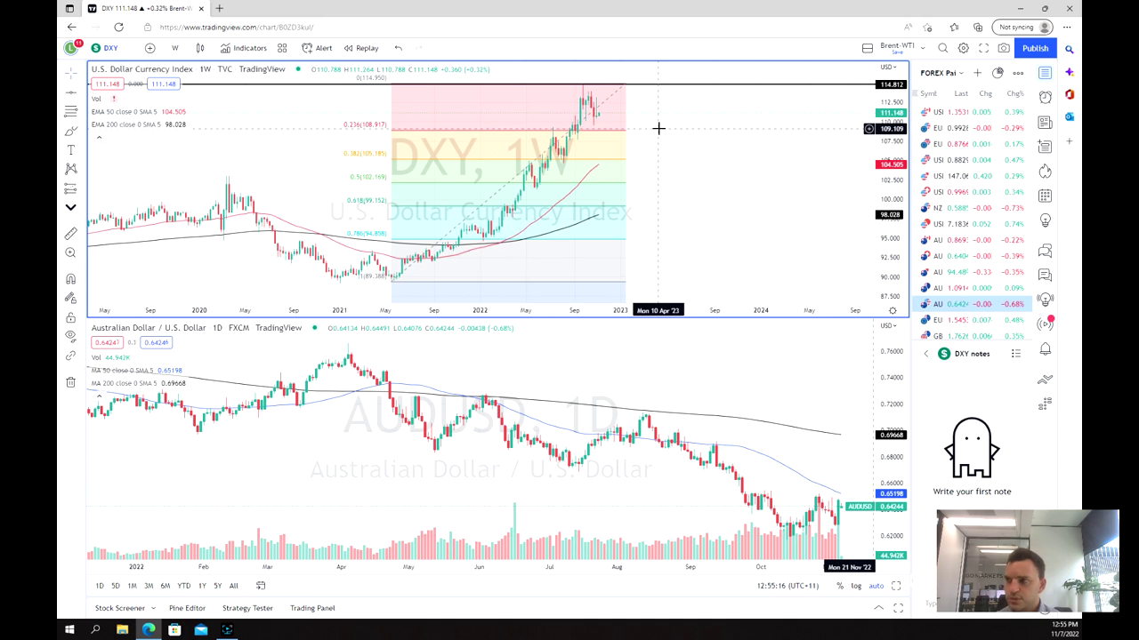
pyautogui.scroll(-2, 661, 127)
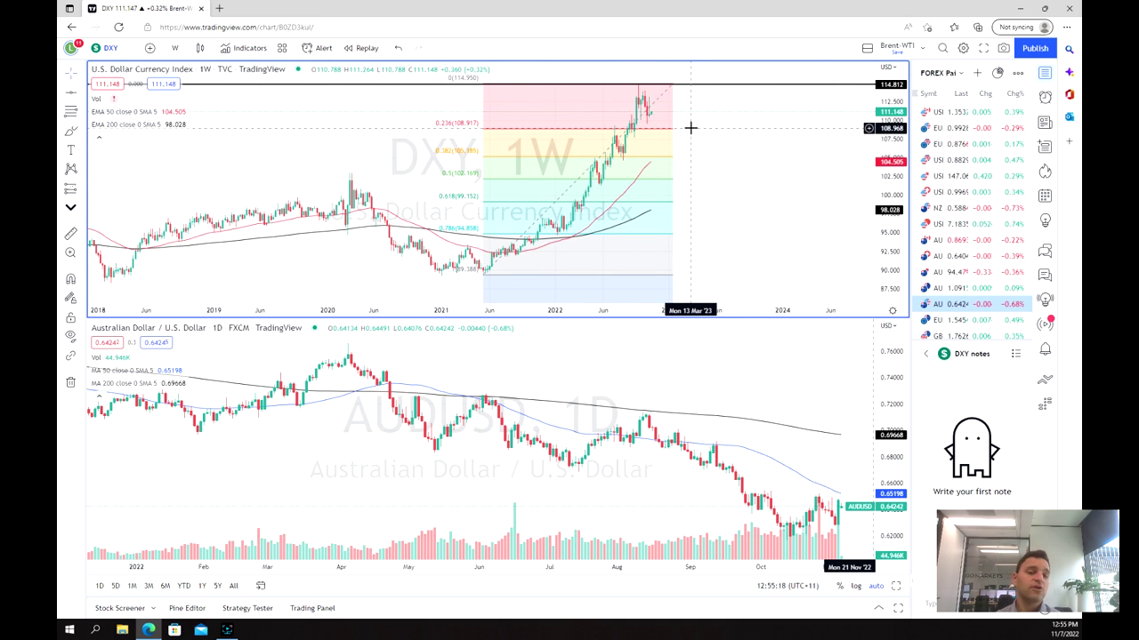
pyautogui.scroll(1, 690, 128)
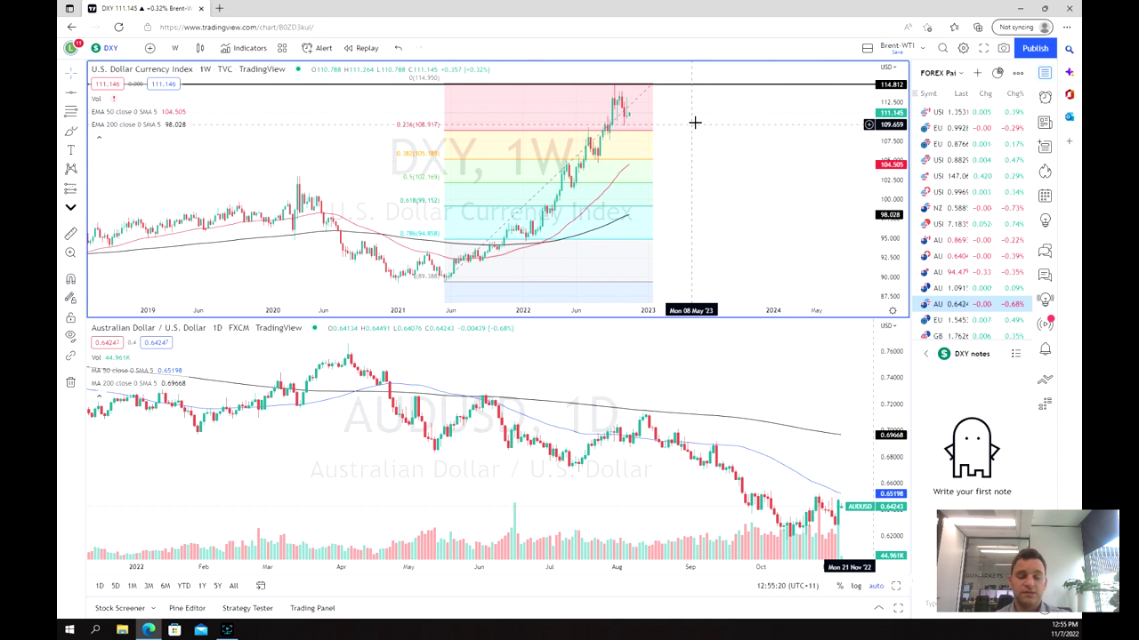
# Switch the DXY chart to the 1D daily interval.
pyautogui.write('1D')
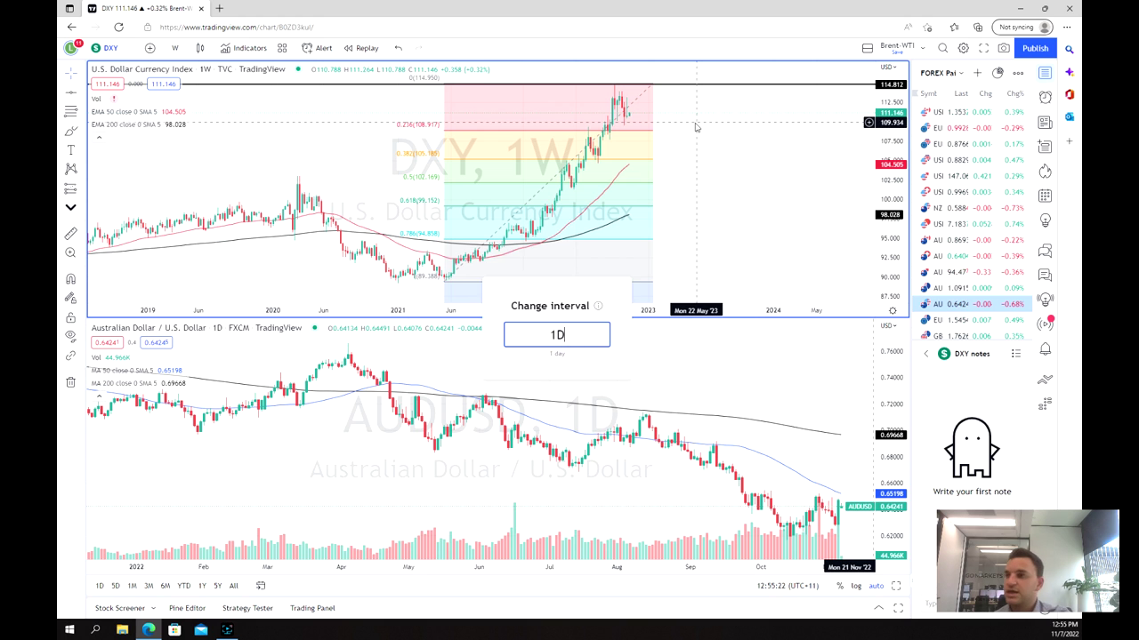
pyautogui.press('Return')
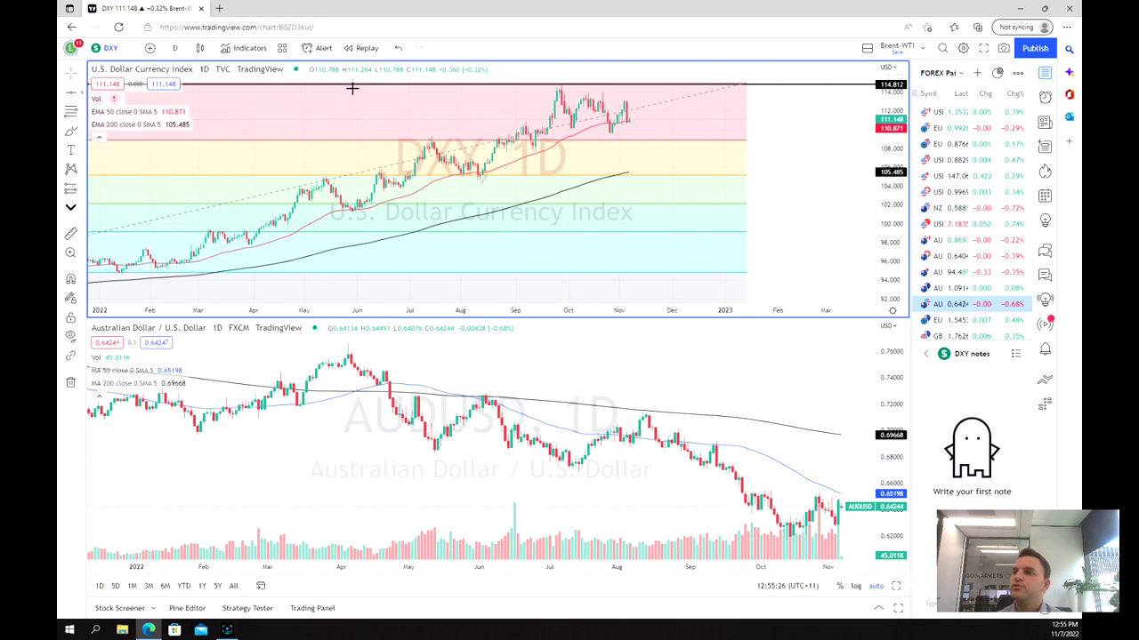
pyautogui.click(74, 78)
# Delete the Fibonacci retracement, keeping the 114.812 line, and frame mid-2021 to early 2023.
pyautogui.click(675, 136)
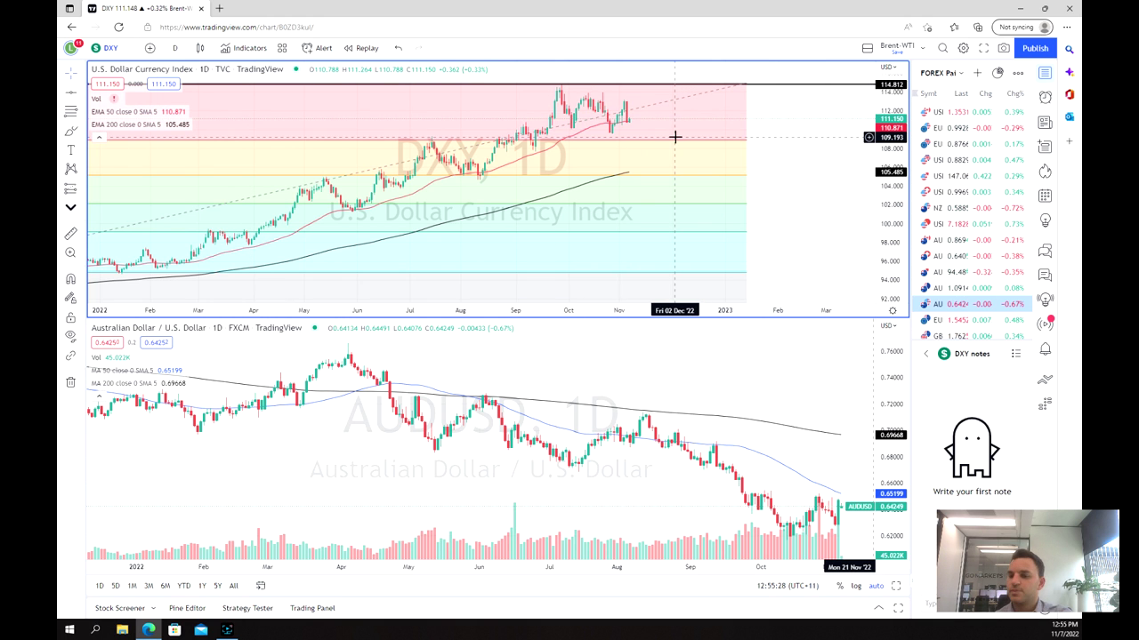
pyautogui.press('Delete')
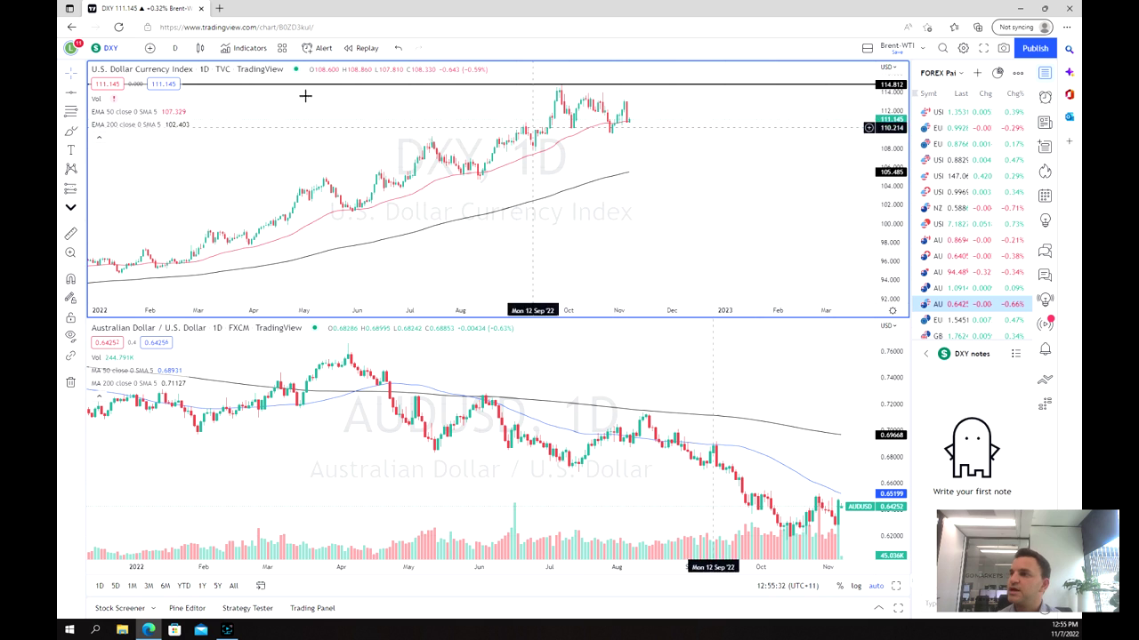
pyautogui.scroll(-2, 445, 178)
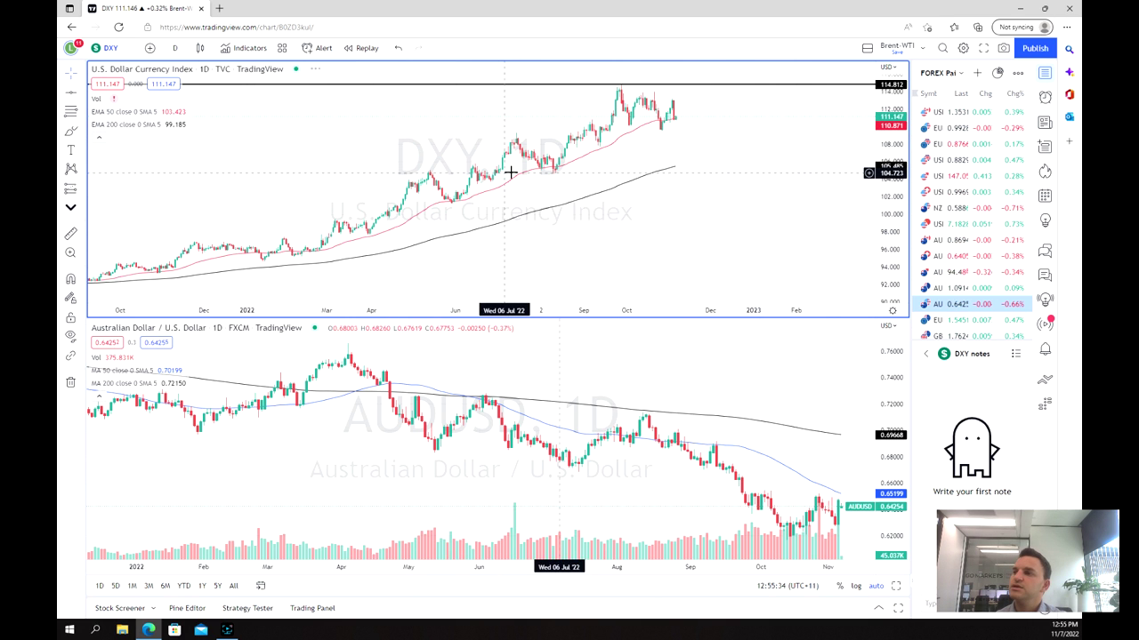
pyautogui.scroll(-3, 451, 206)
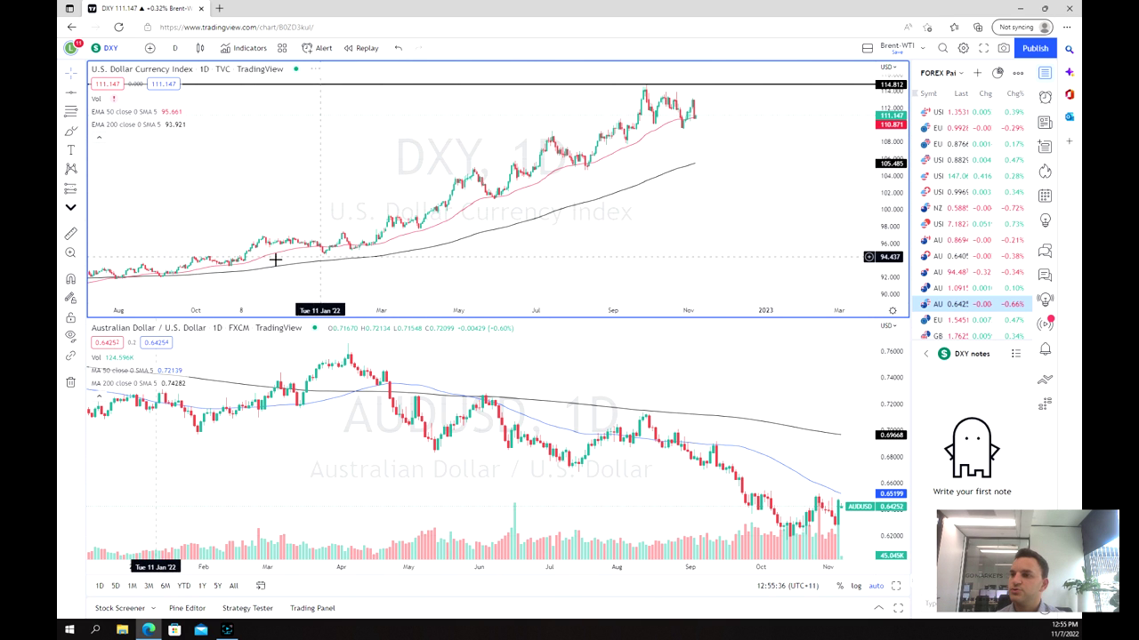
pyautogui.scroll(-3, 276, 258)
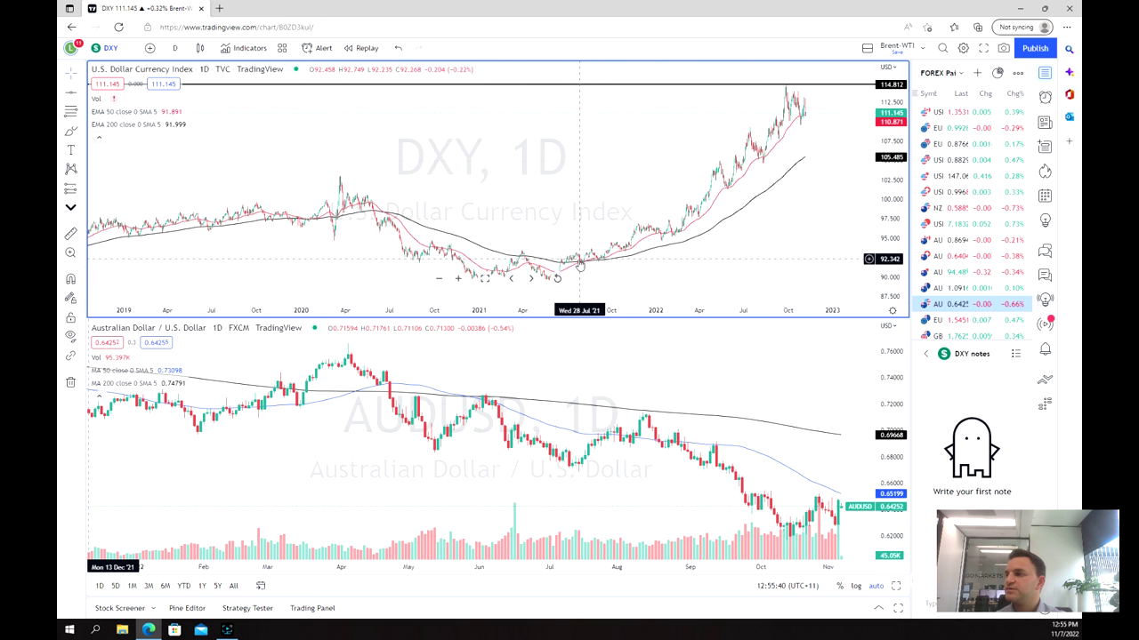
pyautogui.scroll(5, 576, 262)
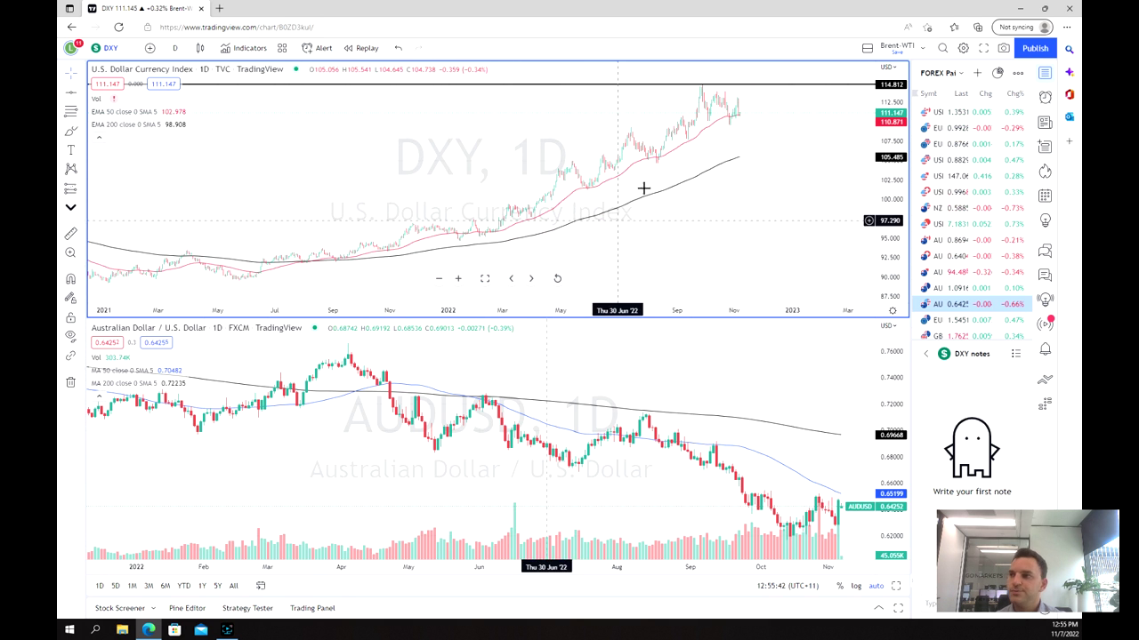
pyautogui.scroll(2, 636, 161)
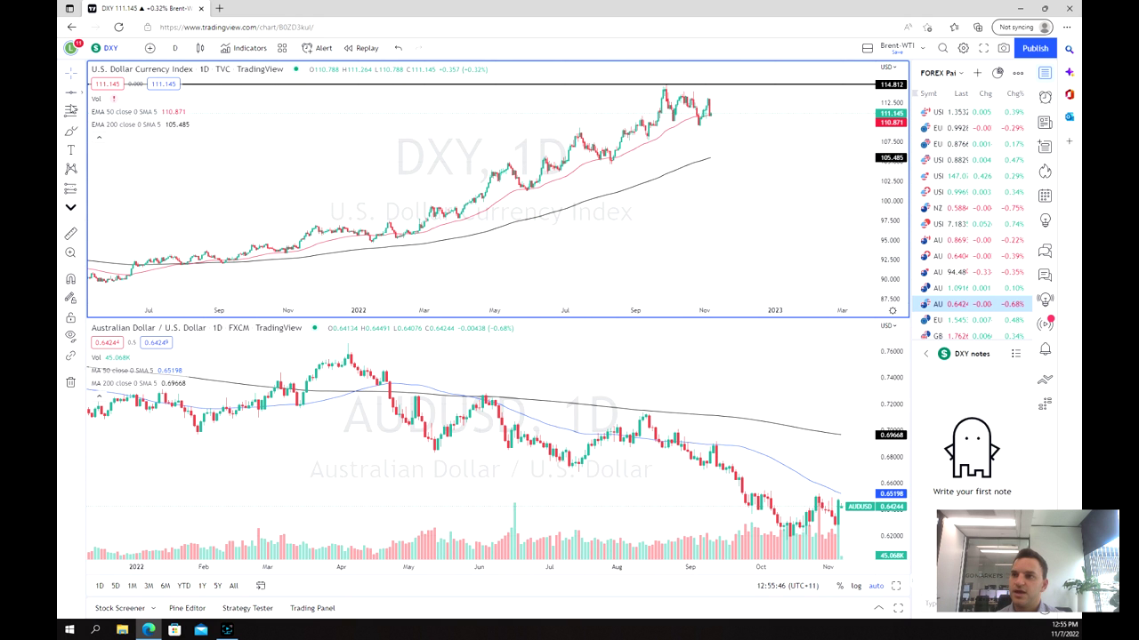
# Brush two freehand circles around the newest DXY candles.
pyautogui.scroll(2, 676, 138)
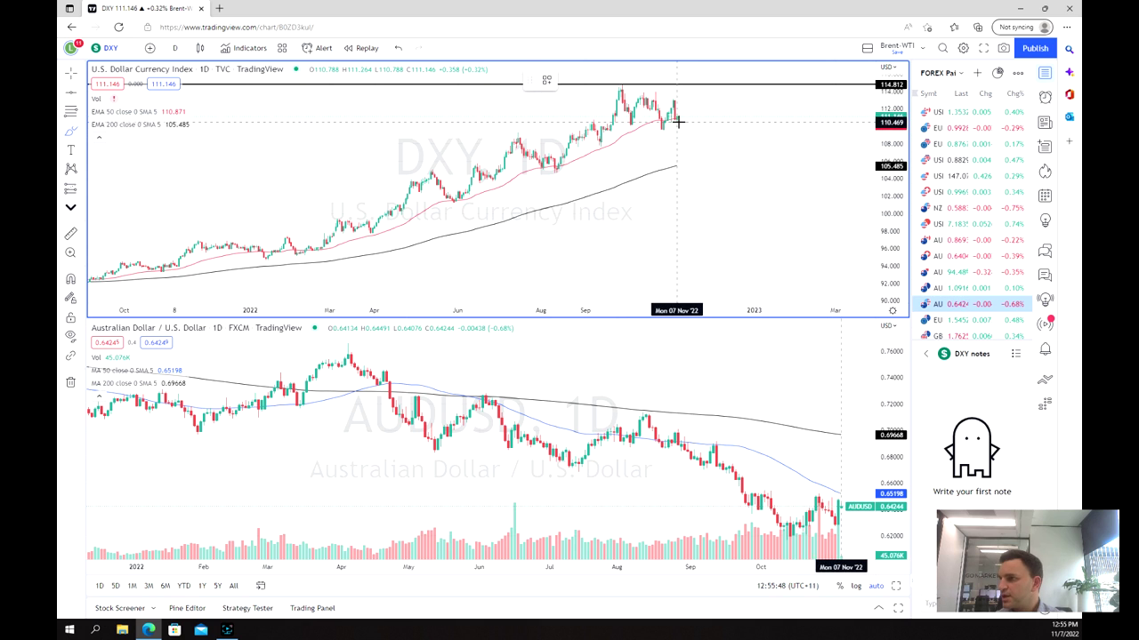
pyautogui.moveTo(672, 127); pyautogui.dragTo(673, 125)
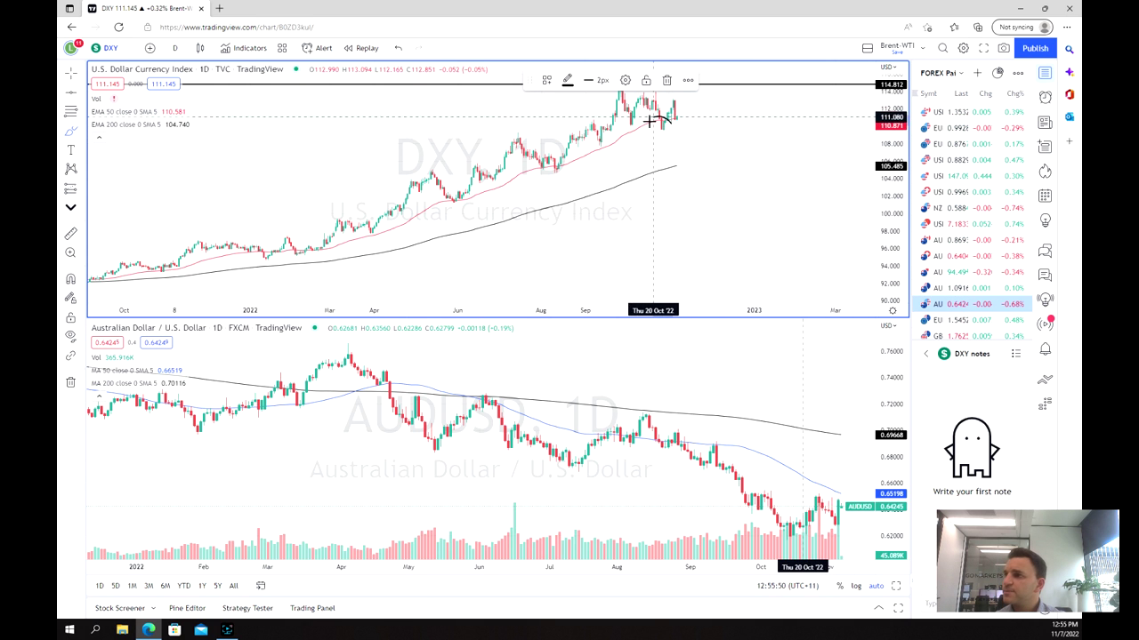
pyautogui.scroll(1, 676, 115)
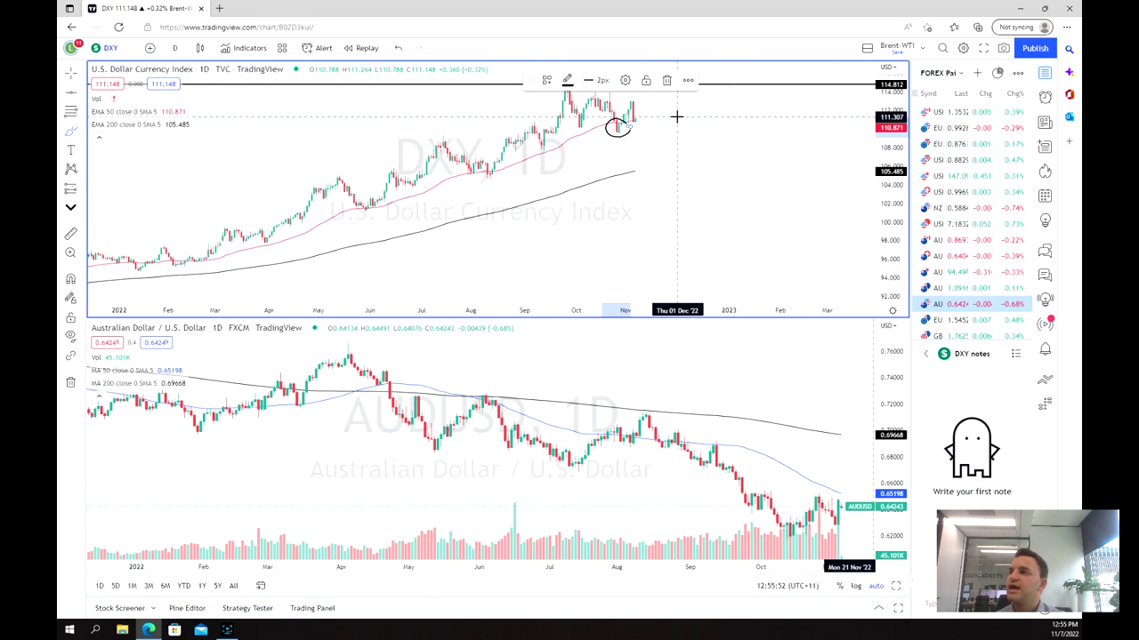
pyautogui.scroll(1, 657, 120)
pyautogui.moveTo(582, 102)
pyautogui.mouseDown()
pyautogui.moveTo(568, 125)
pyautogui.moveTo(583, 101)
pyautogui.mouseUp()
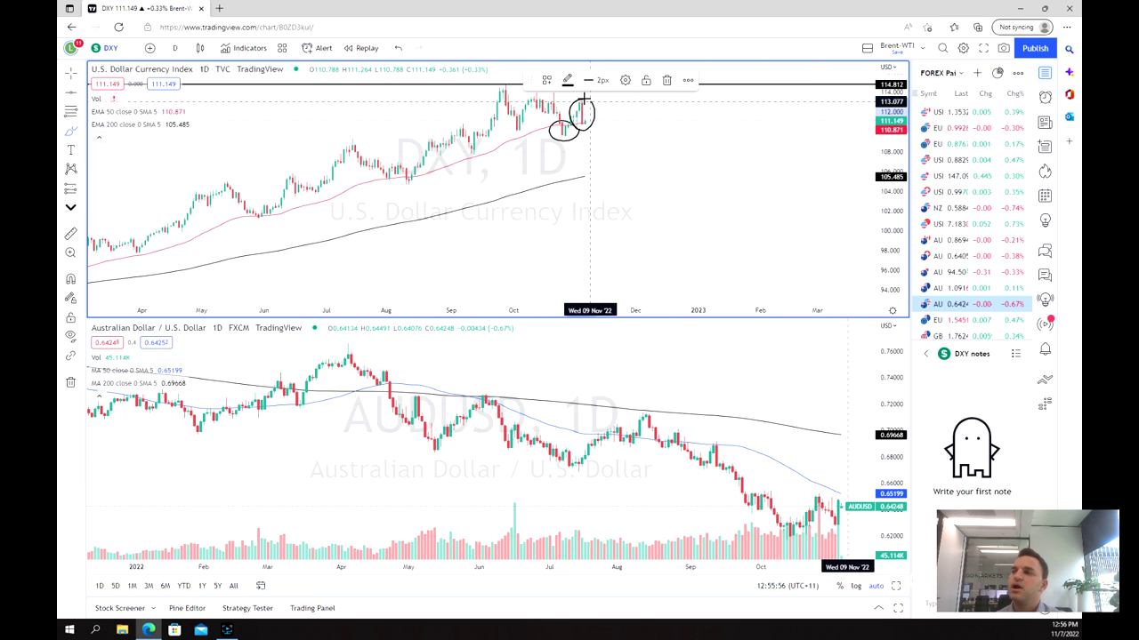
pyautogui.scroll(1, 609, 154)
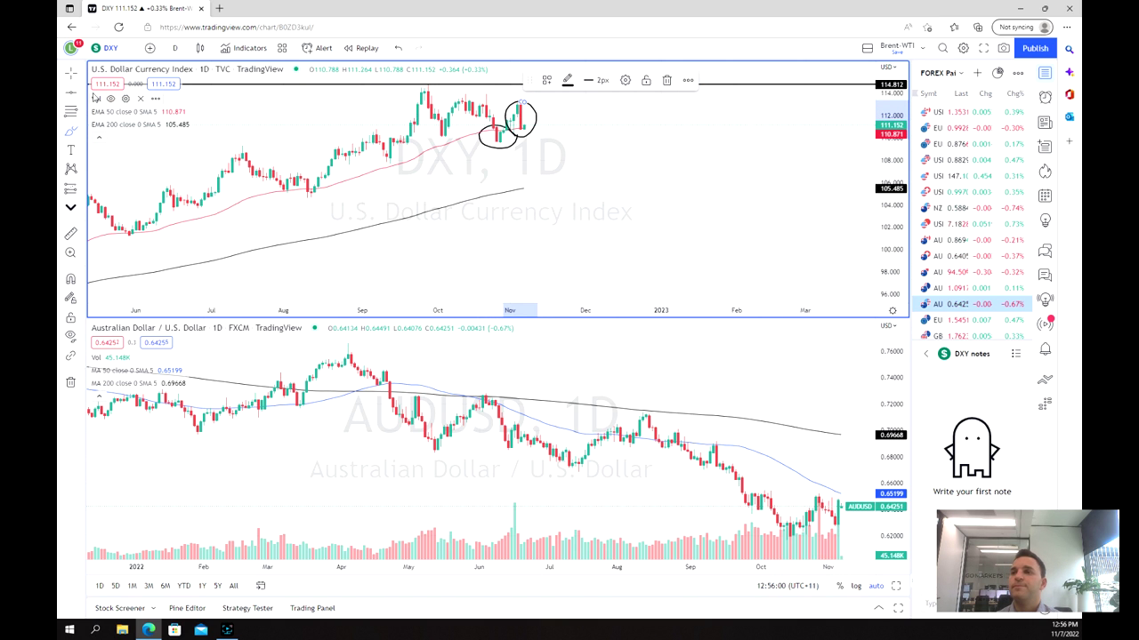
# Add a horizontal support line at 109.401 on the DXY chart.
pyautogui.click(294, 144)
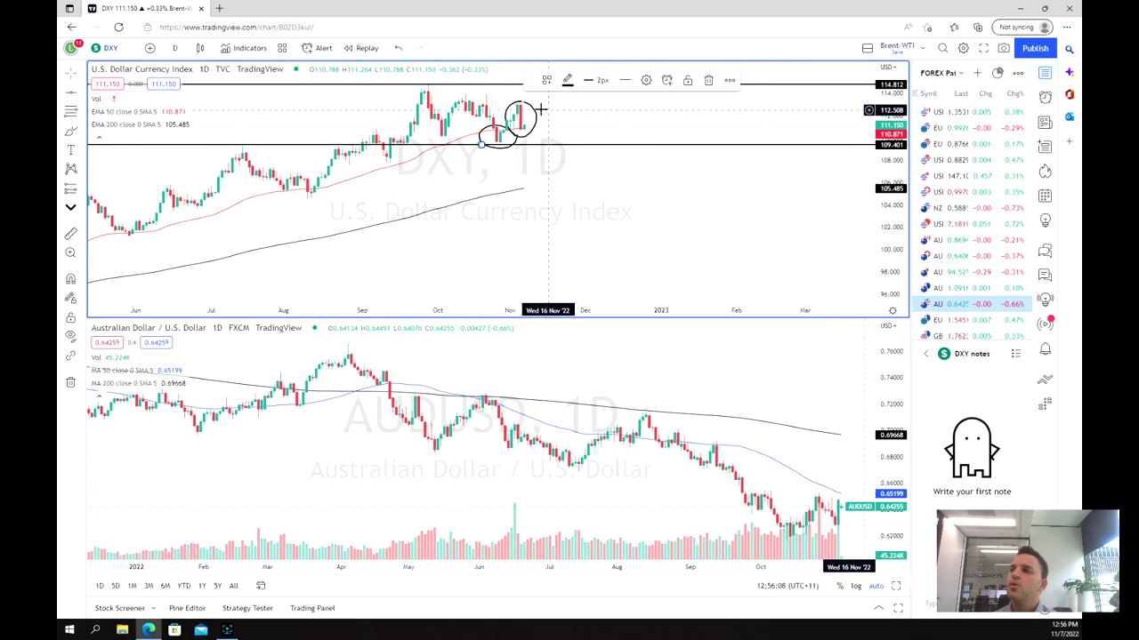
pyautogui.scroll(-2, 592, 125)
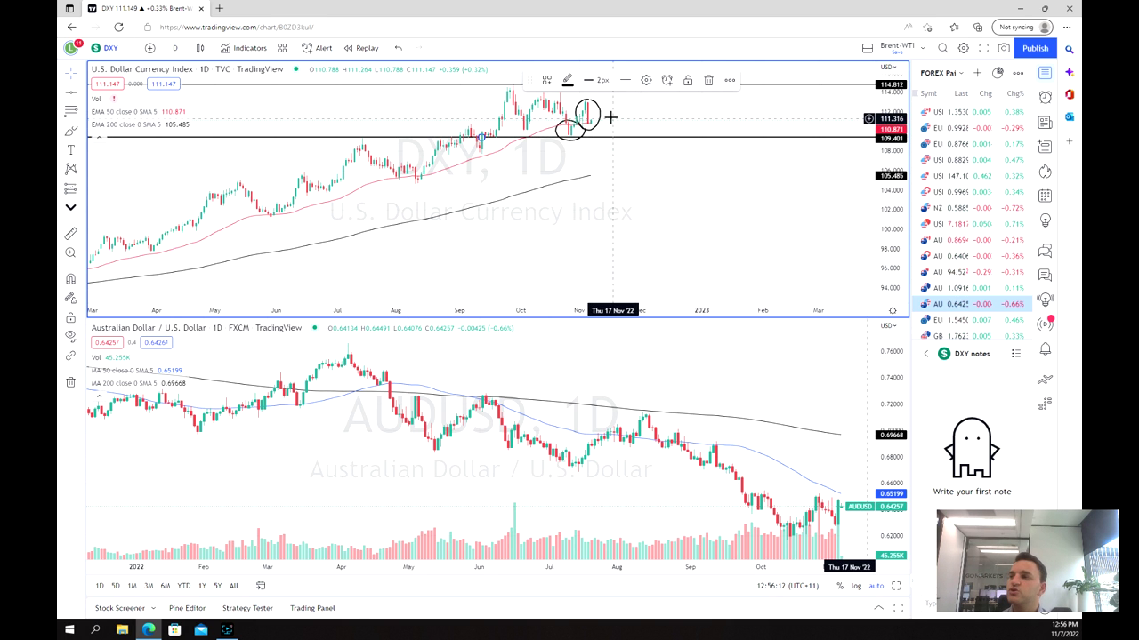
pyautogui.scroll(-4, 654, 107)
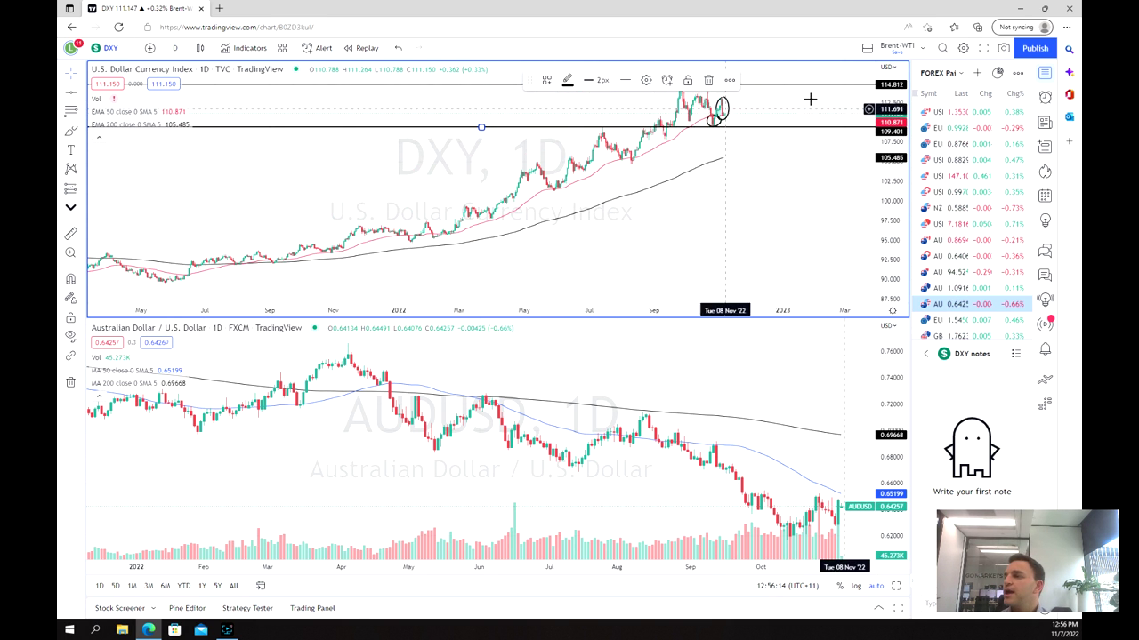
pyautogui.scroll(1, 749, 132)
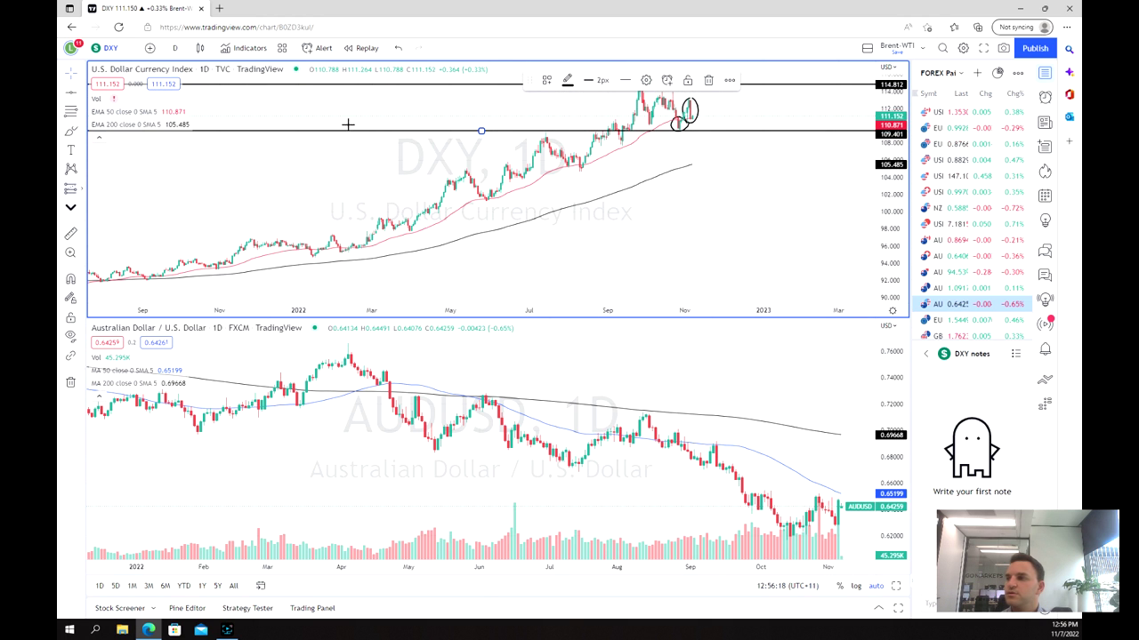
pyautogui.click(716, 110)
pyautogui.moveTo(710, 107); pyautogui.dragTo(705, 110)
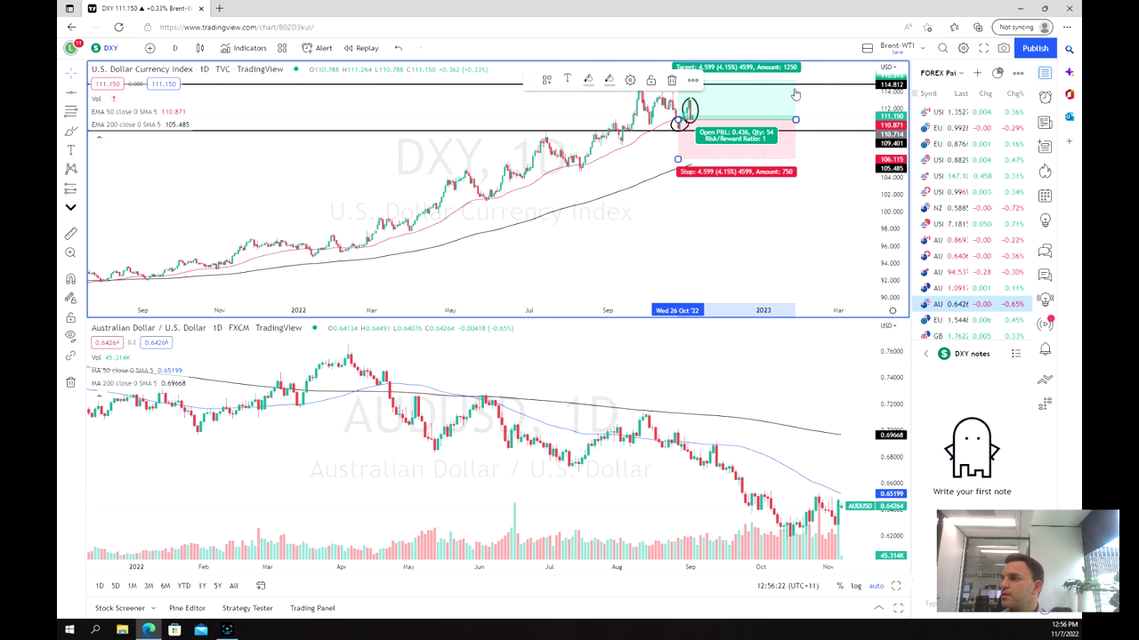
pyautogui.moveTo(755, 201)
pyautogui.mouseDown()
pyautogui.moveTo(771, 201)
pyautogui.moveTo(805, 156)
pyautogui.mouseUp()
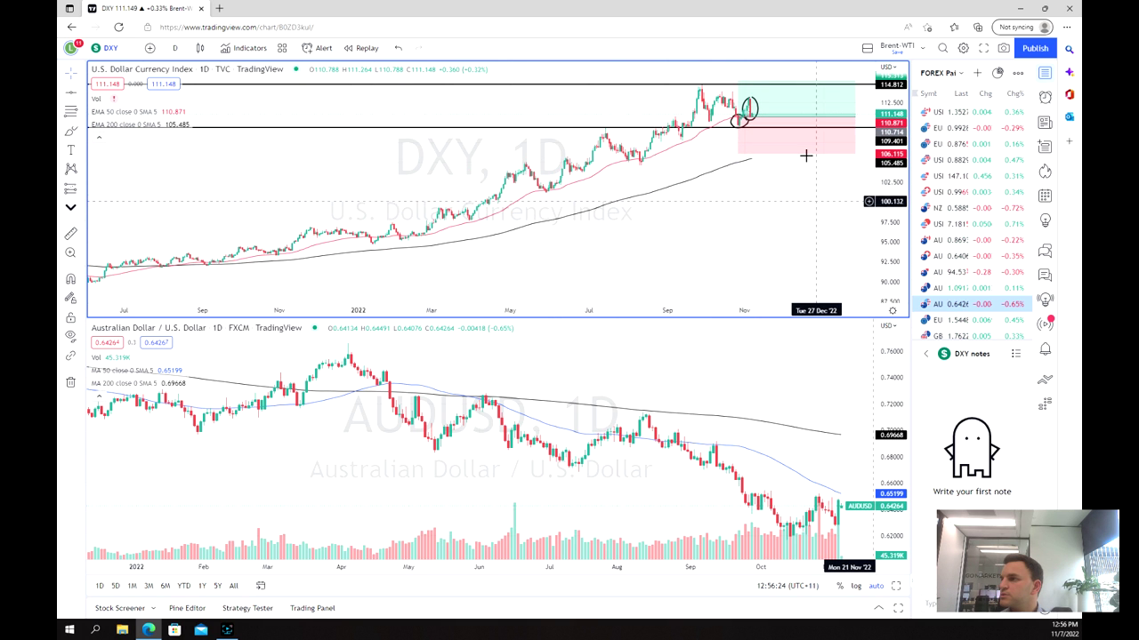
pyautogui.click(805, 154)
pyautogui.moveTo(737, 86); pyautogui.dragTo(738, 85)
pyautogui.moveTo(738, 155); pyautogui.dragTo(737, 130)
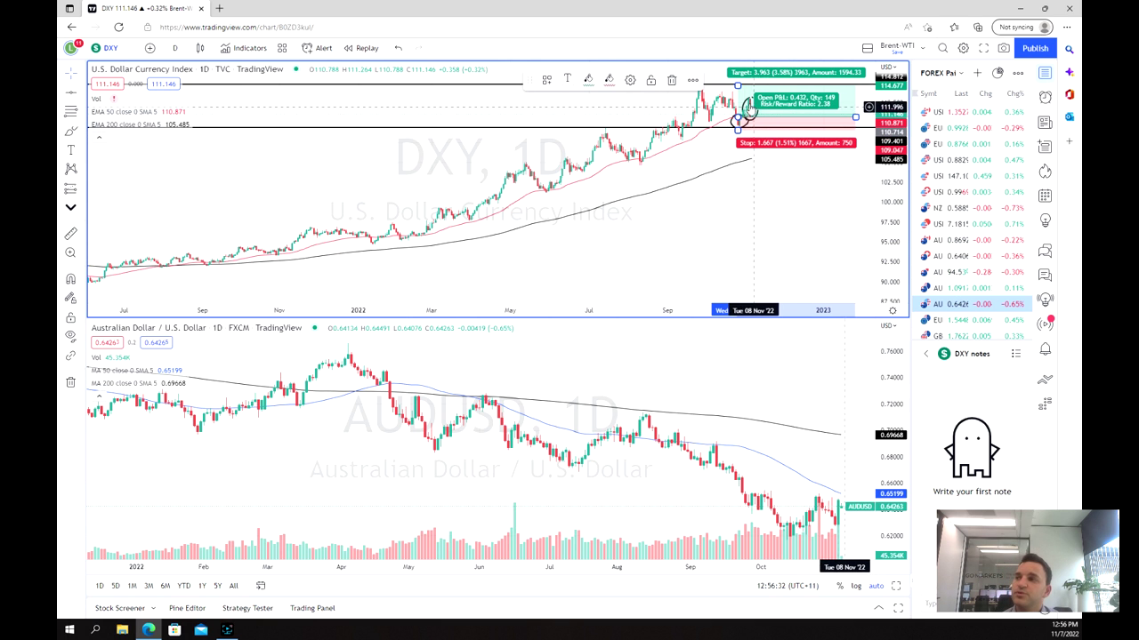
pyautogui.press('Delete')
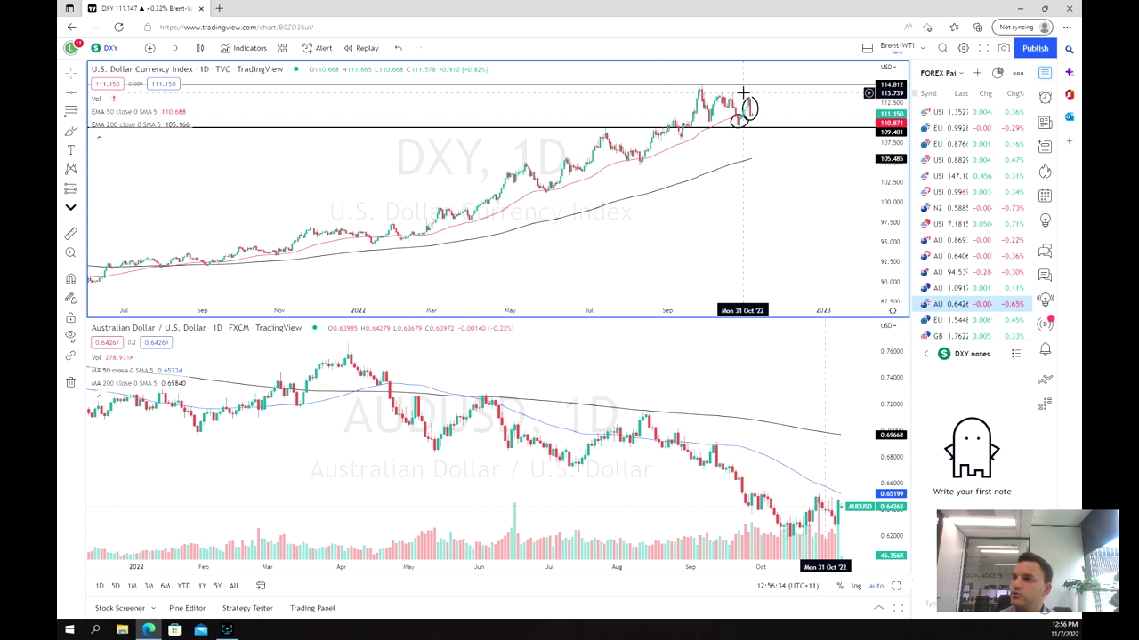
# Maximize the AUDUSD chart to fill the window and switch it to 1W weekly candles.
pyautogui.scroll(-1, 803, 290)
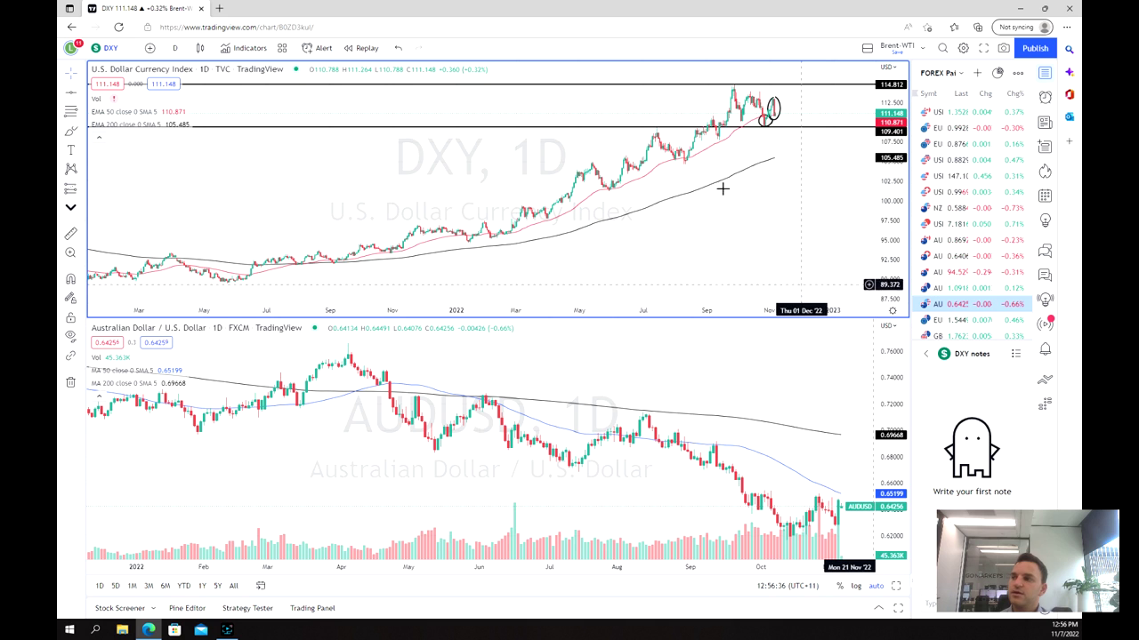
pyautogui.click(567, 329)
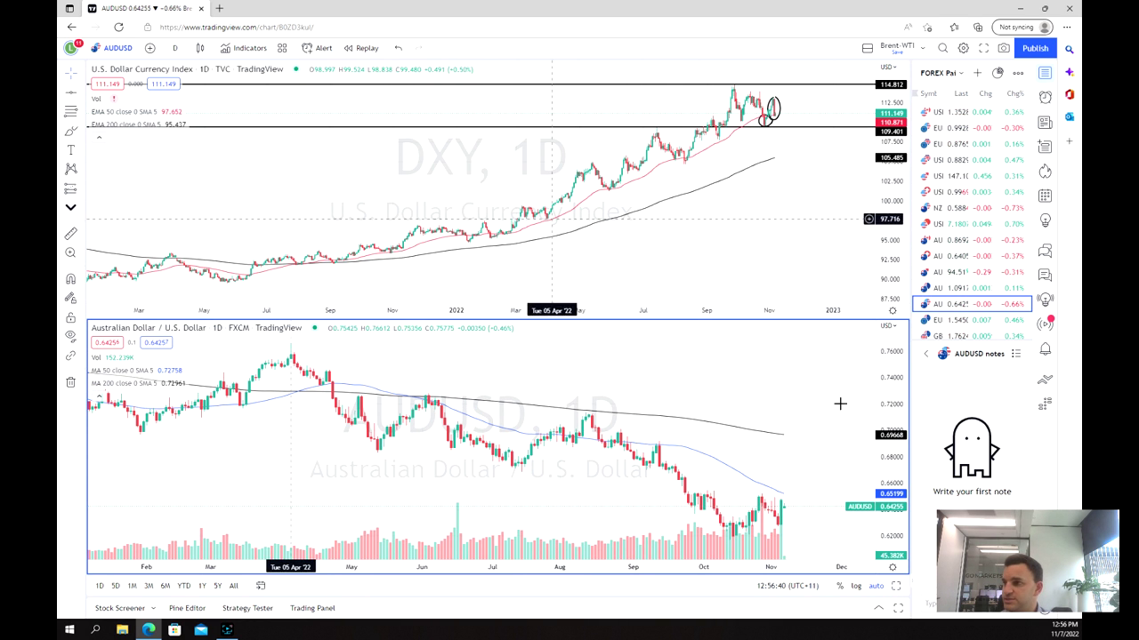
pyautogui.click(895, 588)
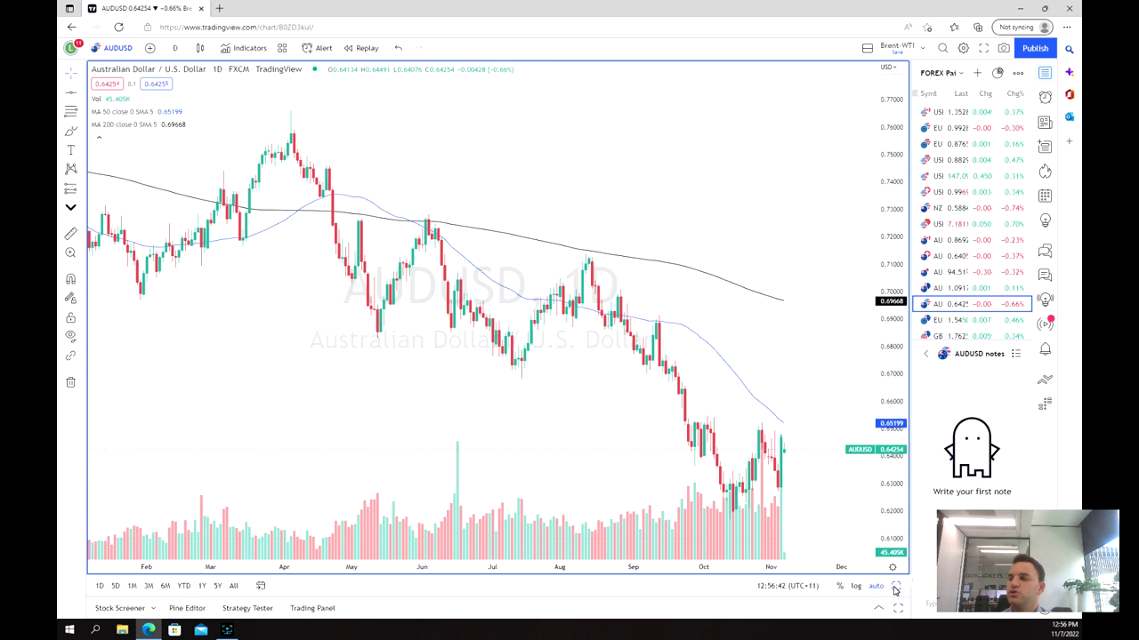
pyautogui.doubleClick(582, 332)
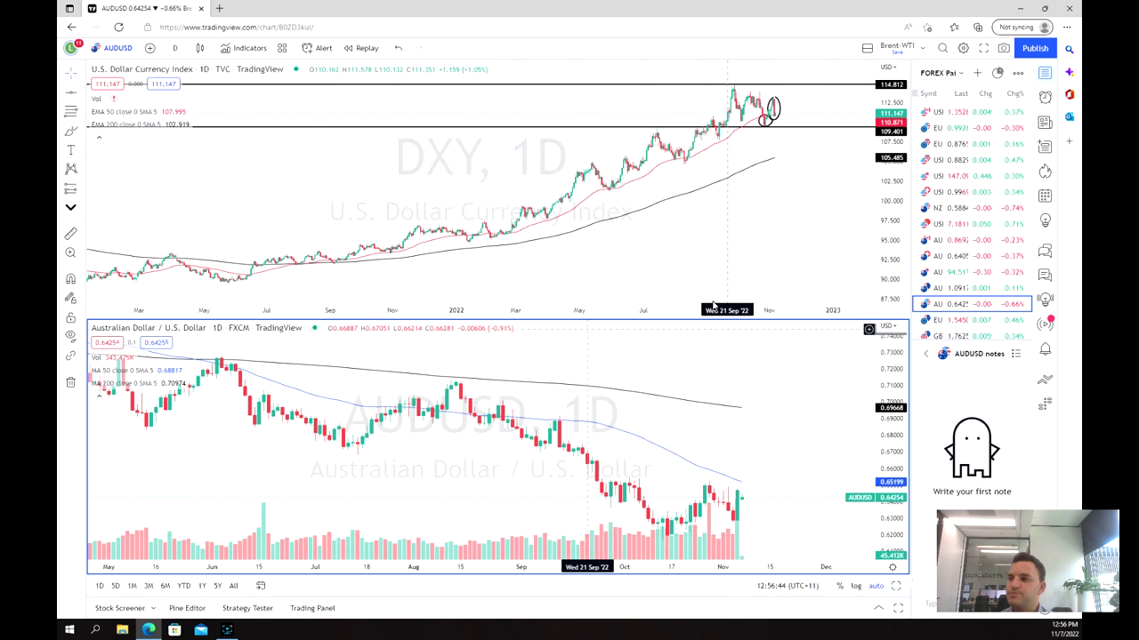
pyautogui.click(895, 587)
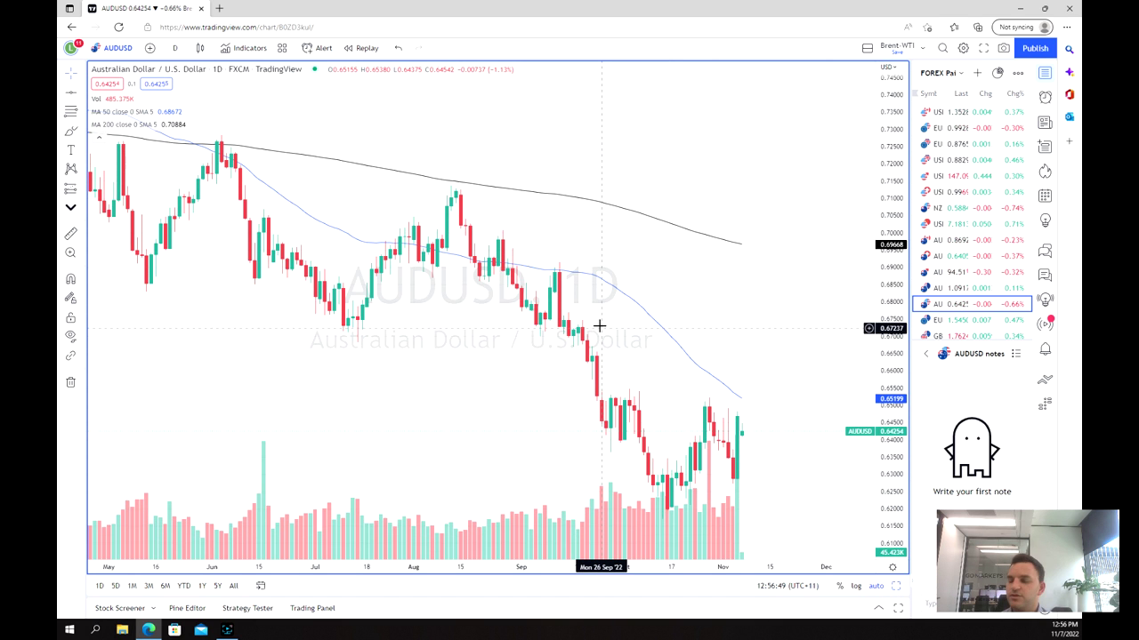
pyautogui.write('1W')
pyautogui.press('Return')
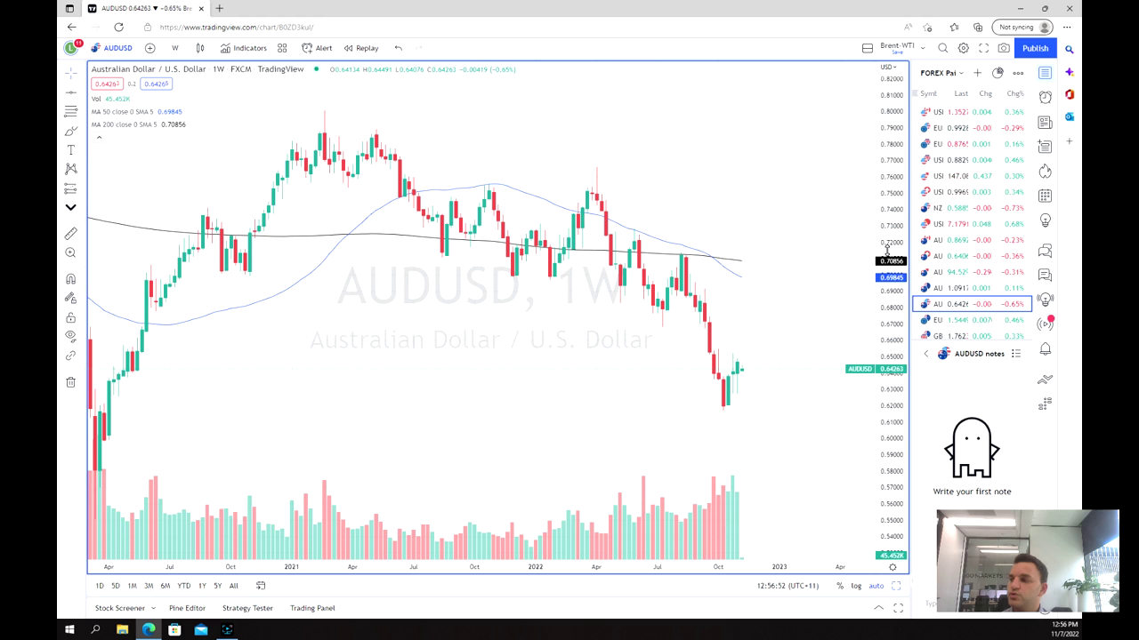
# Compress the price scale and place a horizontal support line near 0.6178 at the recent lows.
pyautogui.moveTo(891, 233); pyautogui.dragTo(886, 256)
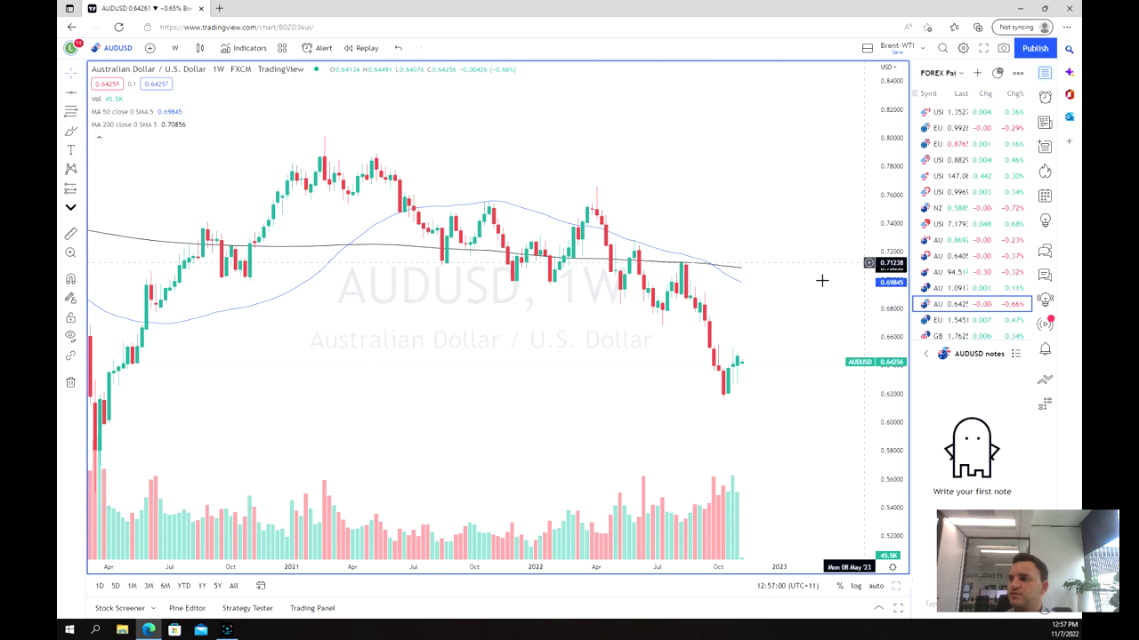
pyautogui.scroll(-3, 822, 281)
pyautogui.scroll(-3, 879, 276)
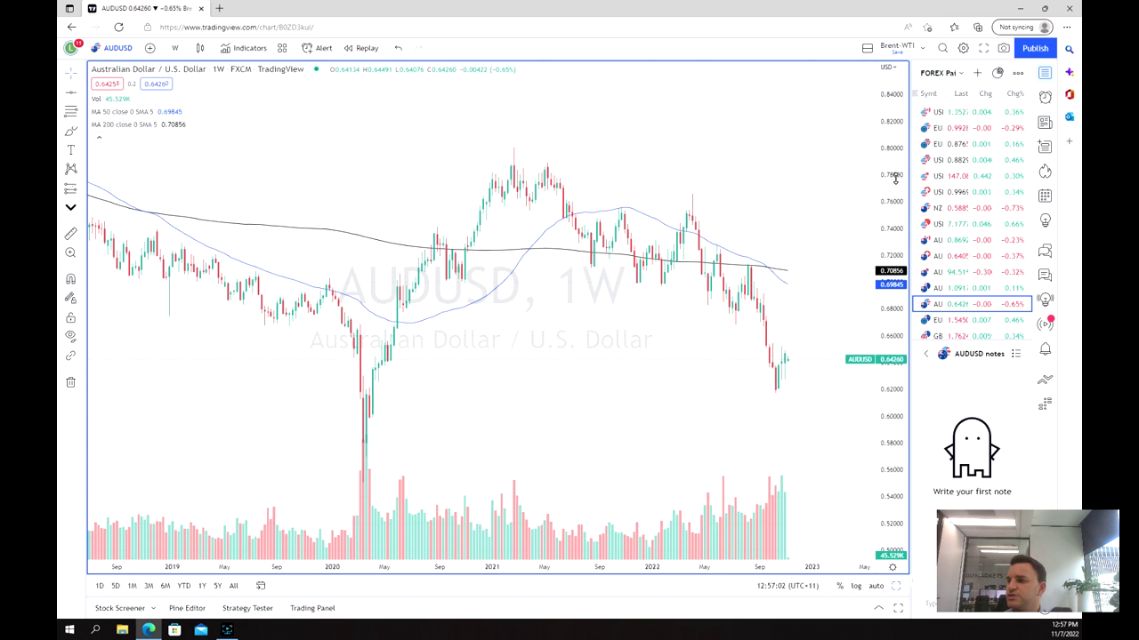
pyautogui.scroll(-3, 879, 275)
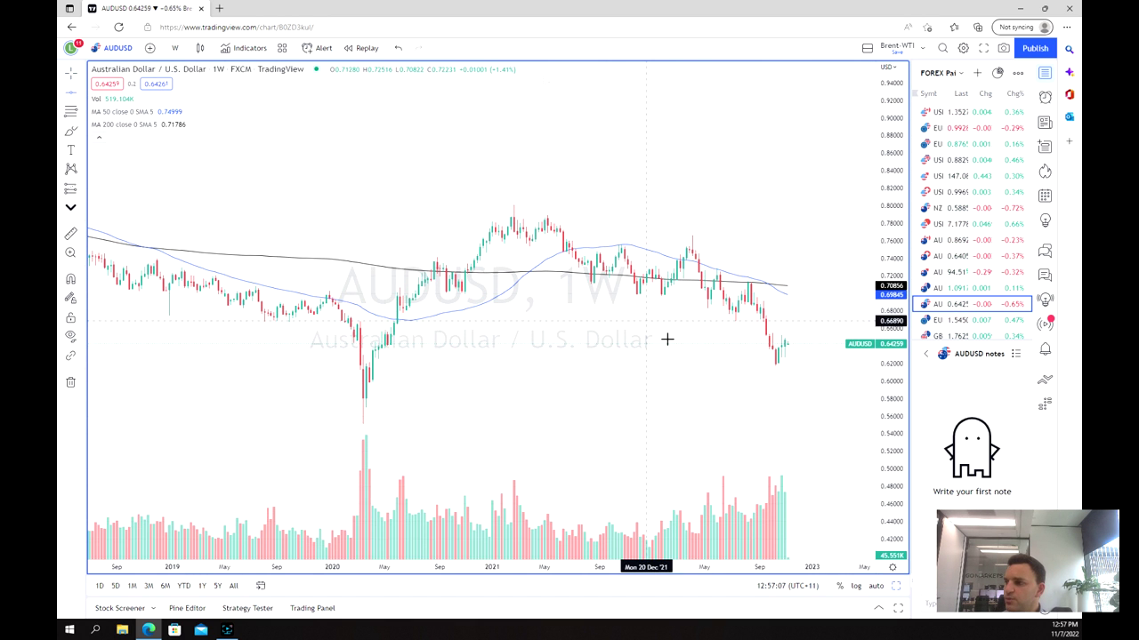
pyautogui.hotkey('alt', 'h')
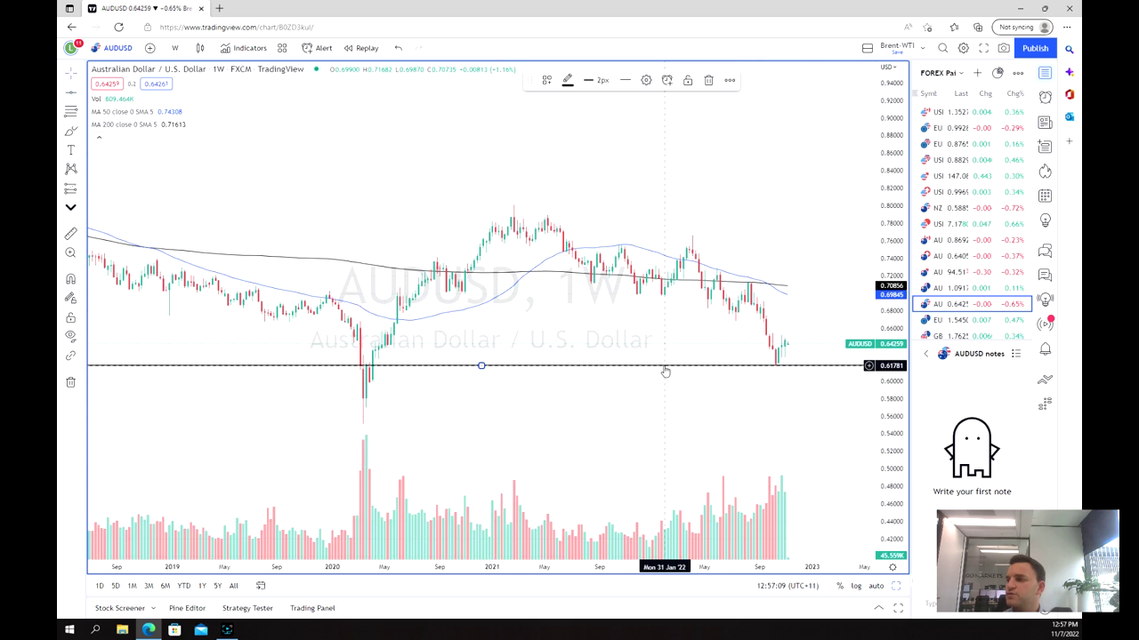
pyautogui.scroll(-5, 665, 366)
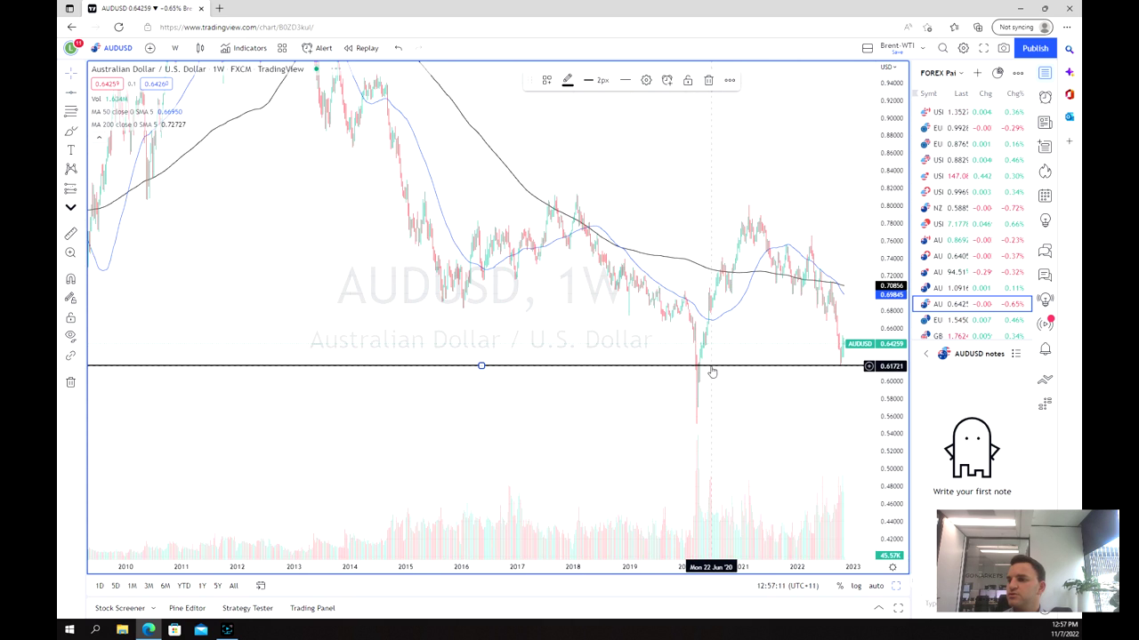
pyautogui.scroll(-5, 717, 370)
pyautogui.scroll(8, 759, 377)
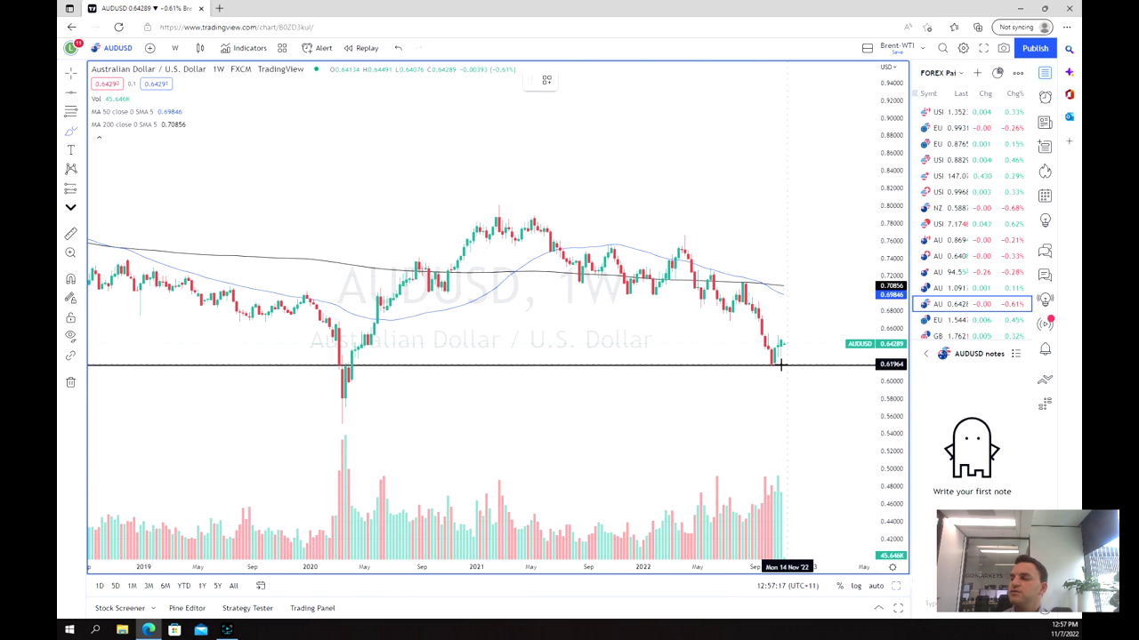
# Brush circles around the latest candles on support, the tall volume bars, and the MA crossover.
pyautogui.moveTo(775, 368)
pyautogui.mouseDown()
pyautogui.moveTo(780, 348)
pyautogui.moveTo(767, 341)
pyautogui.moveTo(772, 376)
pyautogui.mouseUp()
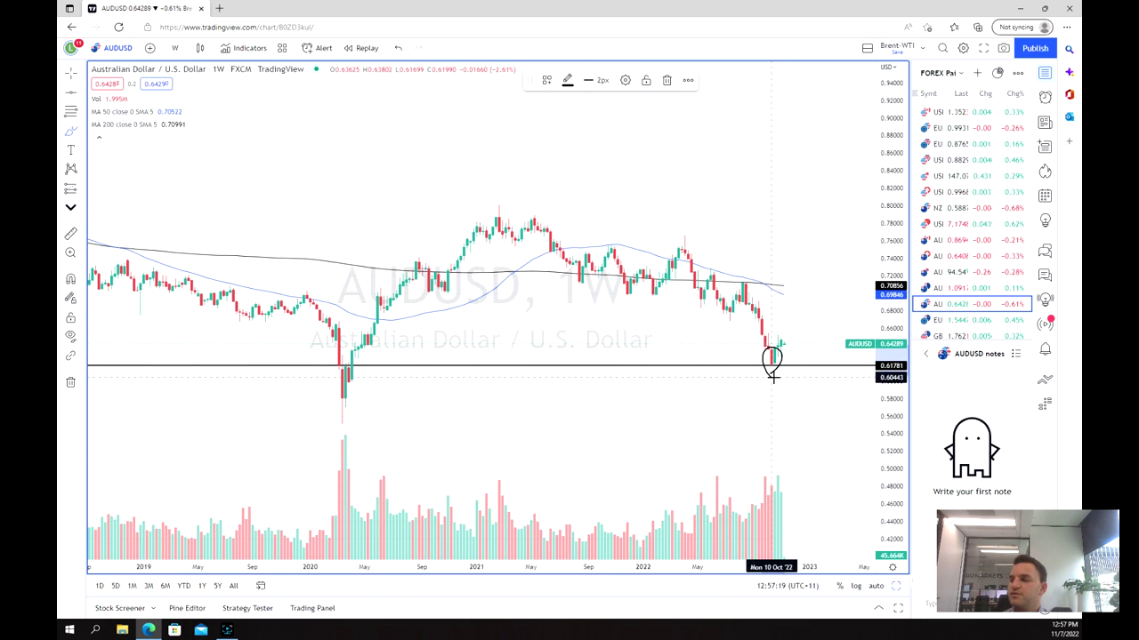
pyautogui.scroll(4, 776, 370)
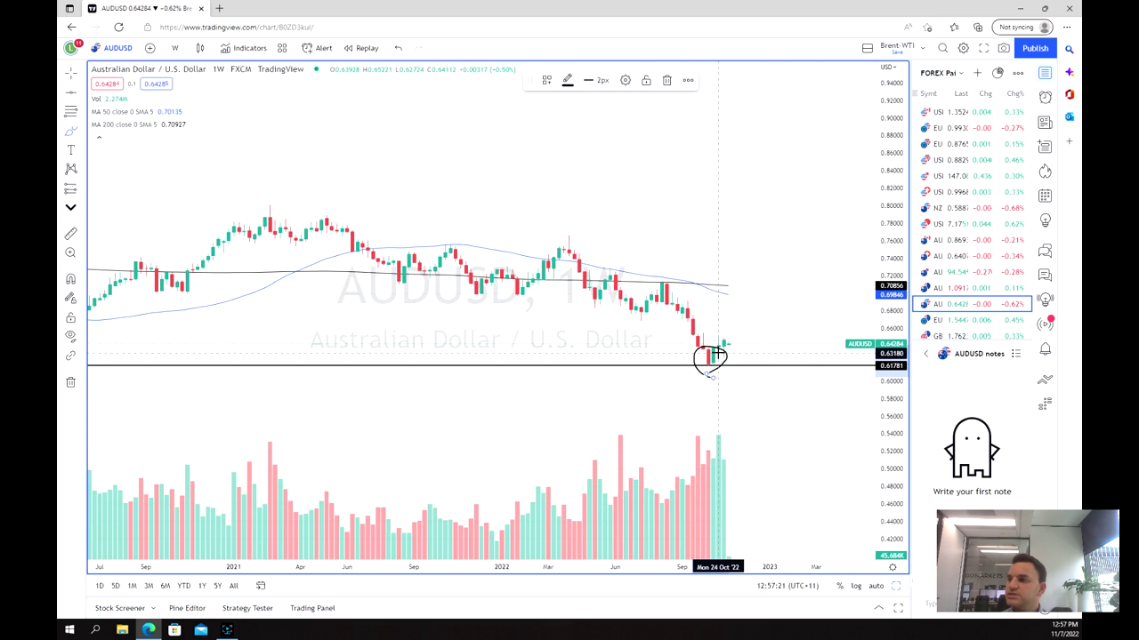
pyautogui.moveTo(734, 422)
pyautogui.mouseDown()
pyautogui.moveTo(691, 460)
pyautogui.moveTo(738, 424)
pyautogui.mouseUp()
pyautogui.scroll(-3, 721, 341)
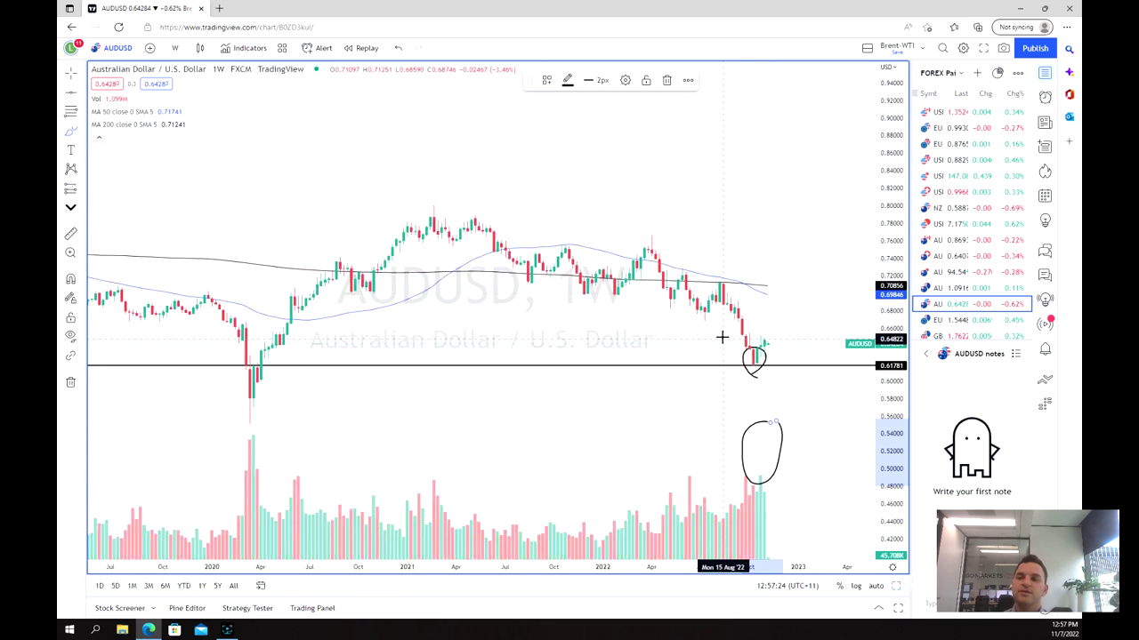
pyautogui.scroll(1, 722, 332)
pyautogui.scroll(1, 722, 331)
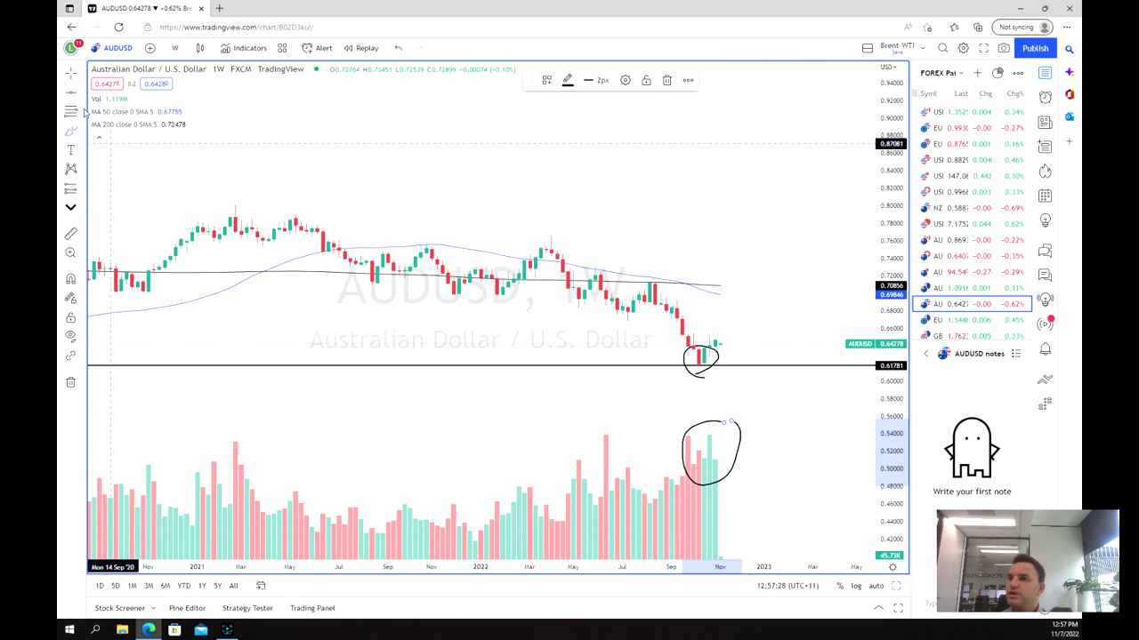
pyautogui.moveTo(729, 272)
pyautogui.mouseDown()
pyautogui.moveTo(733, 295)
pyautogui.moveTo(732, 271)
pyautogui.mouseUp()
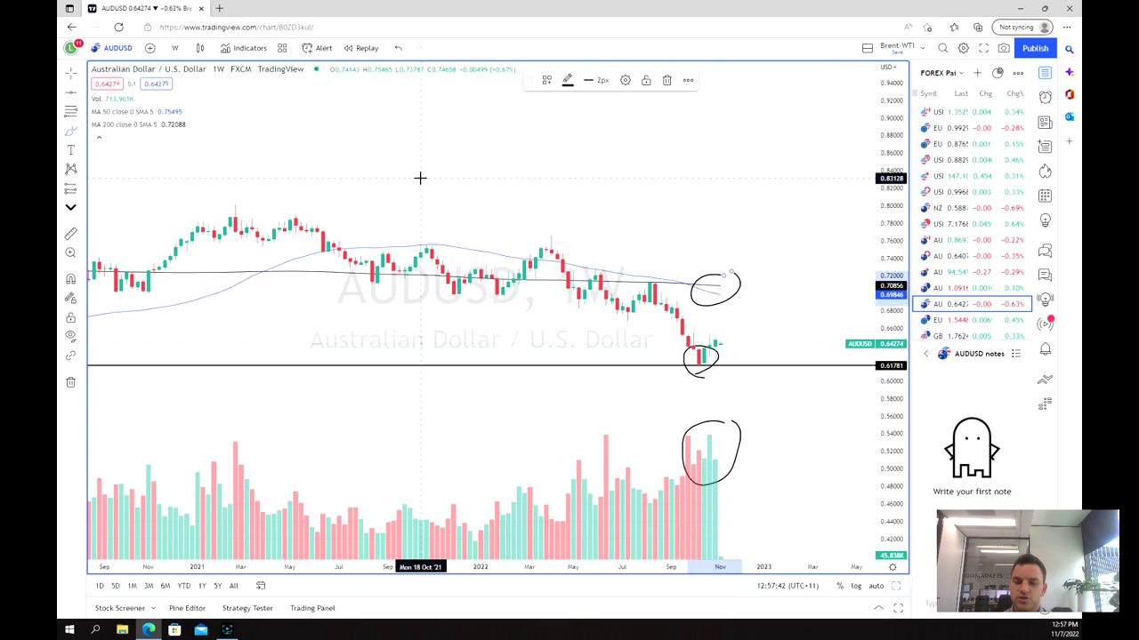
# Switch the AUDUSD chart to 1D daily candles.
pyautogui.write('1')
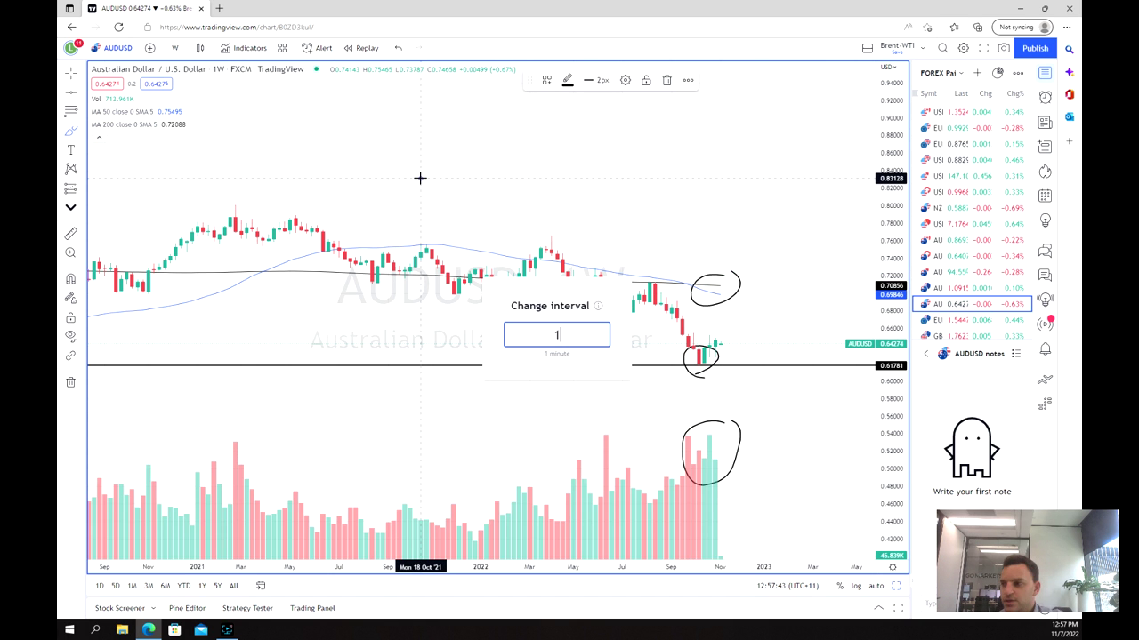
pyautogui.write('D')
pyautogui.press('Return')
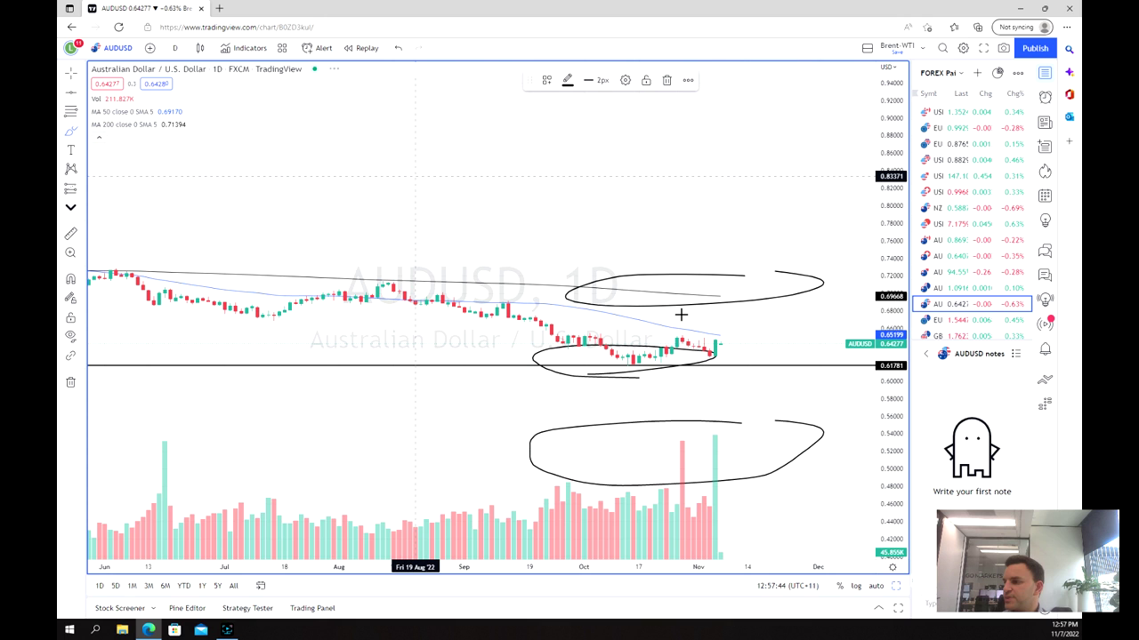
pyautogui.scroll(-3, 681, 314)
pyautogui.scroll(-2, 794, 366)
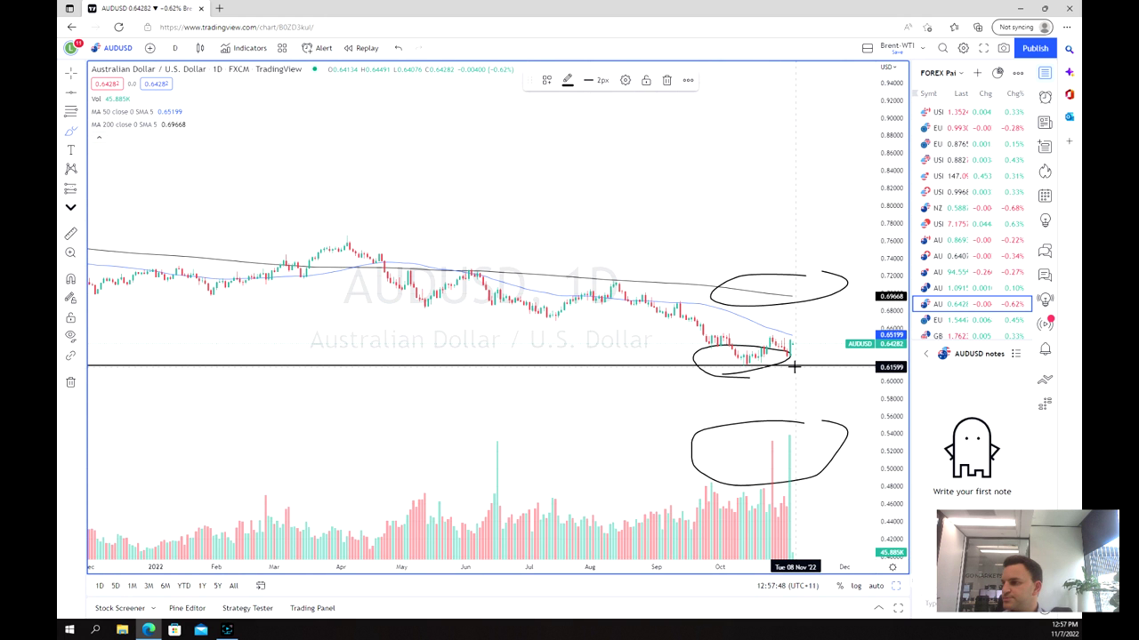
pyautogui.scroll(2, 793, 365)
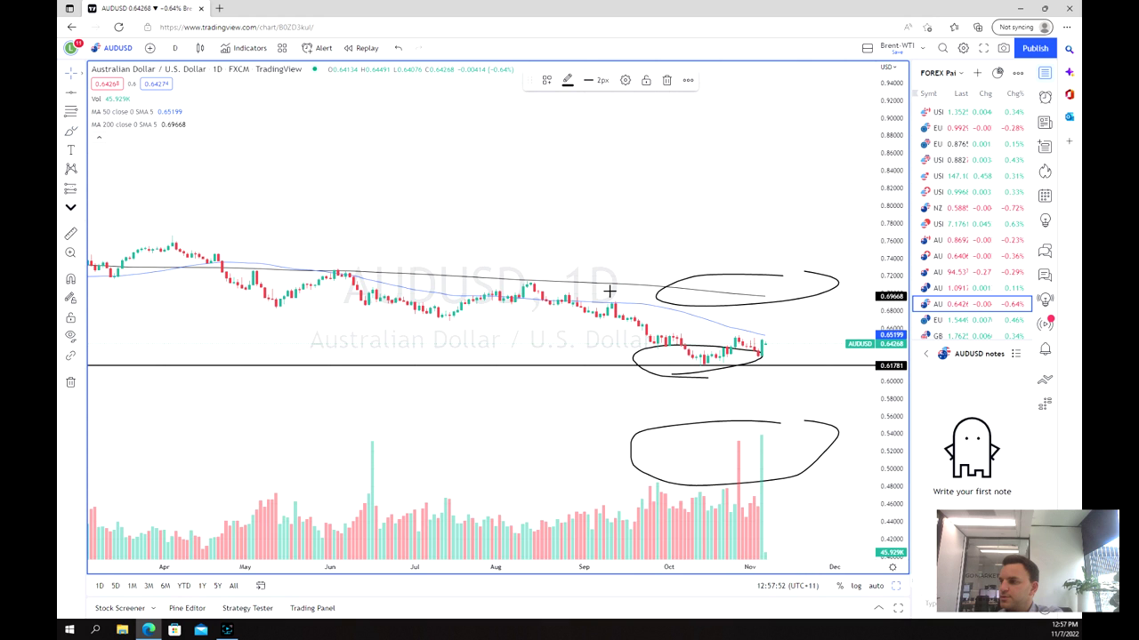
# Erase the hand-drawn circles around the price candles and volume bars with the Eraser.
pyautogui.press('Escape')
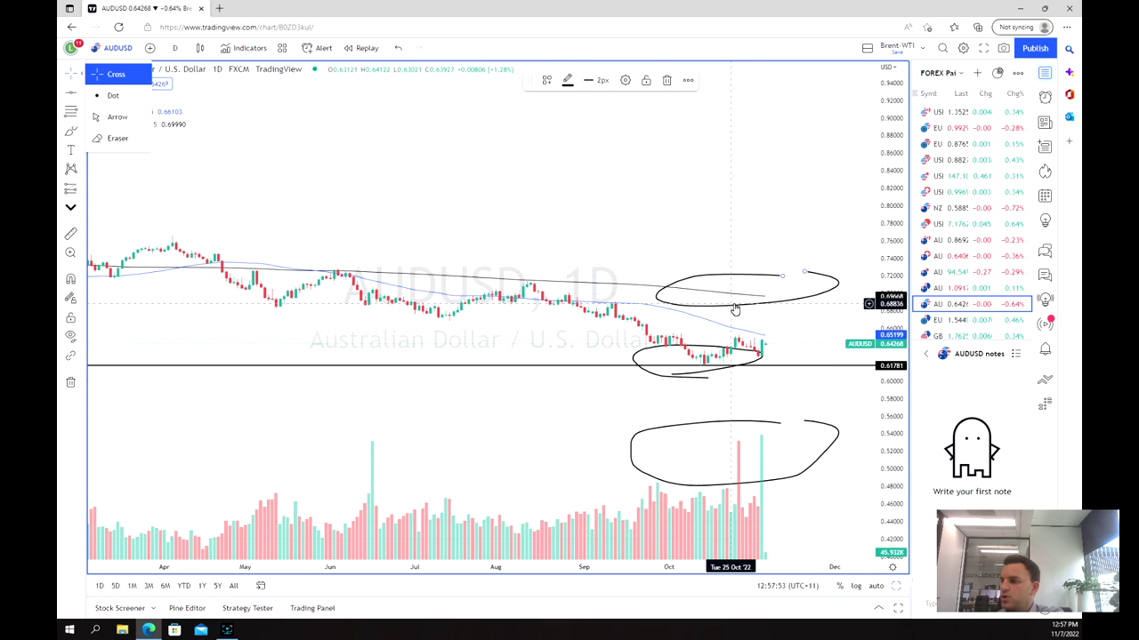
pyautogui.click(735, 306)
pyautogui.click(746, 349)
pyautogui.click(752, 428)
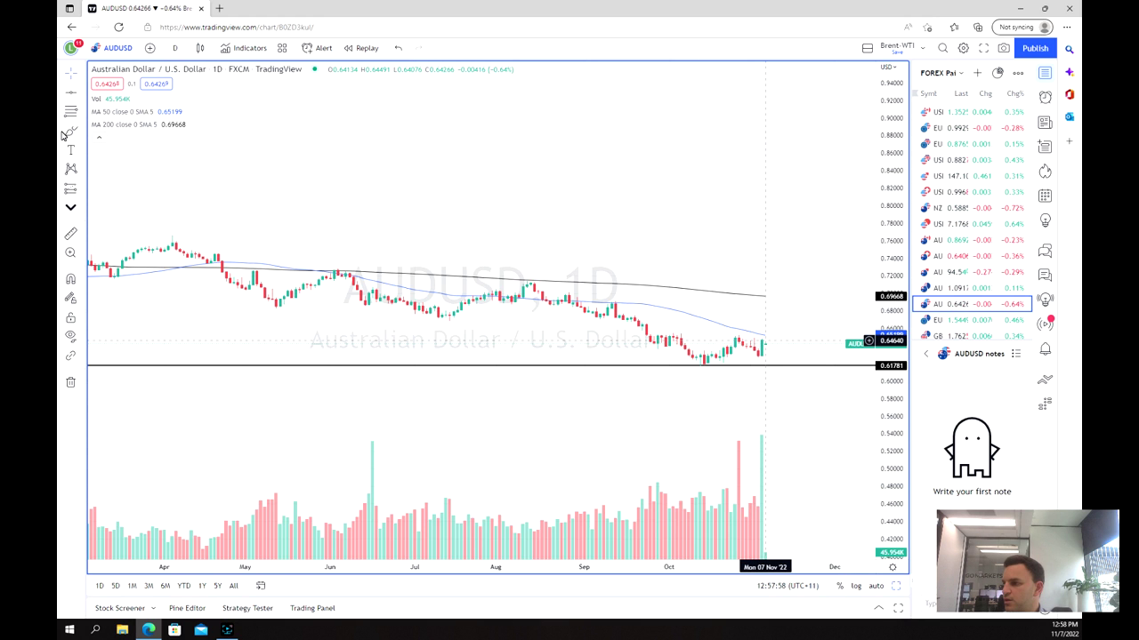
# Place a blue down arrow marker above the latest AUDUSD candle.
pyautogui.click(68, 133)
pyautogui.click(761, 321)
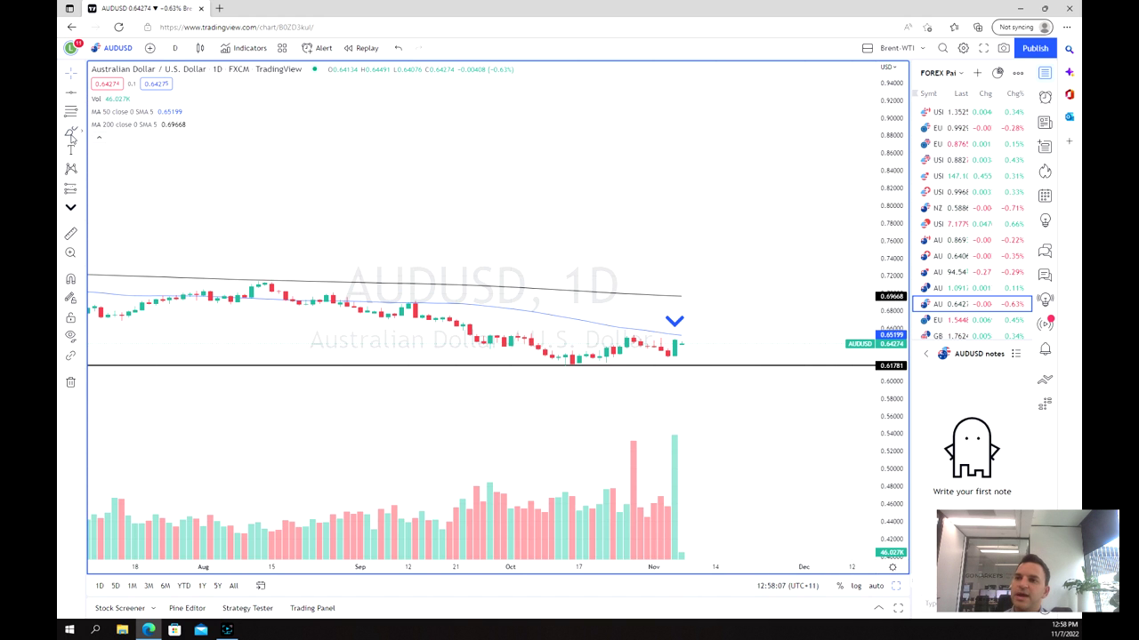
pyautogui.click(665, 330)
# Brush small loops on the latest candle, the 200 MA end, and the latest tall volume bar.
pyautogui.moveTo(666, 330); pyautogui.dragTo(683, 332)
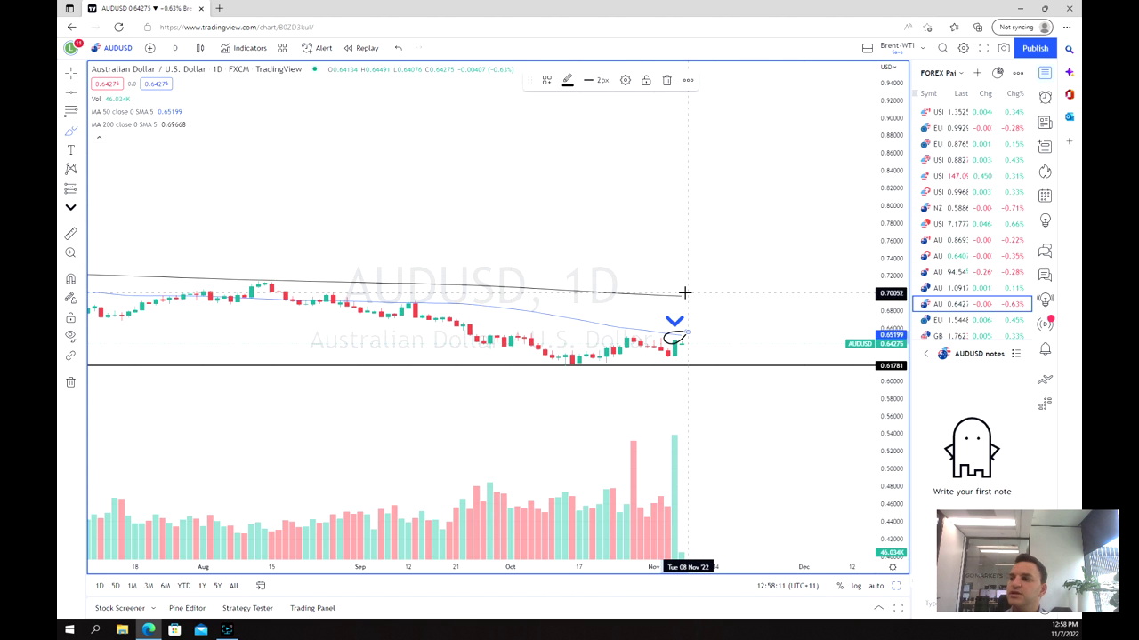
pyautogui.moveTo(684, 295)
pyautogui.mouseDown()
pyautogui.moveTo(670, 298)
pyautogui.moveTo(685, 305)
pyautogui.moveTo(683, 293)
pyautogui.mouseUp()
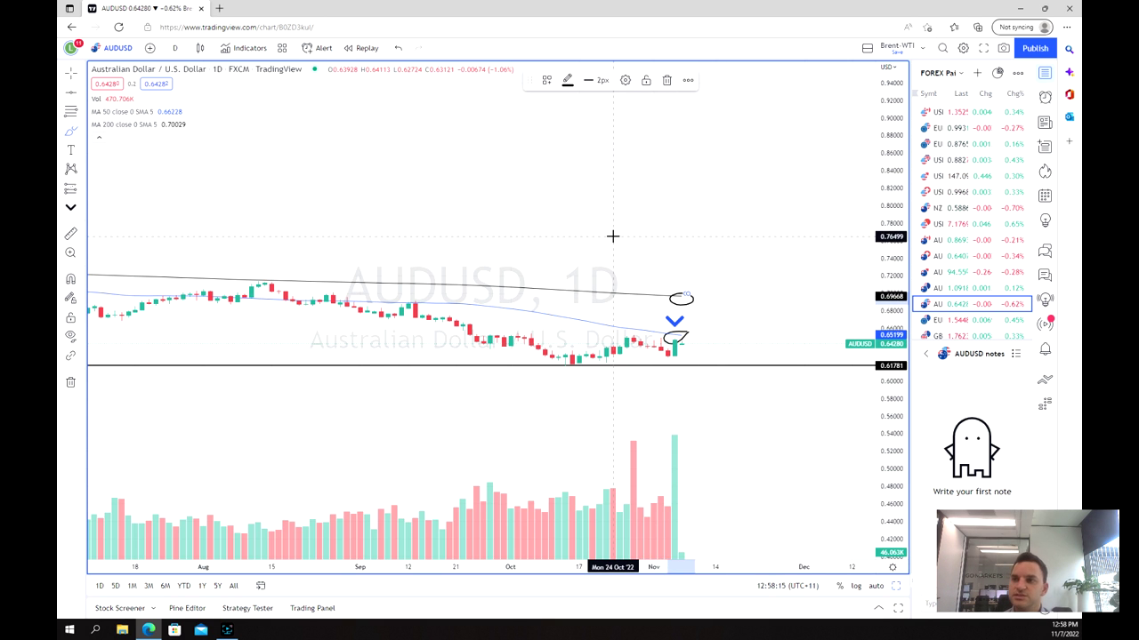
pyautogui.scroll(-6, 612, 236)
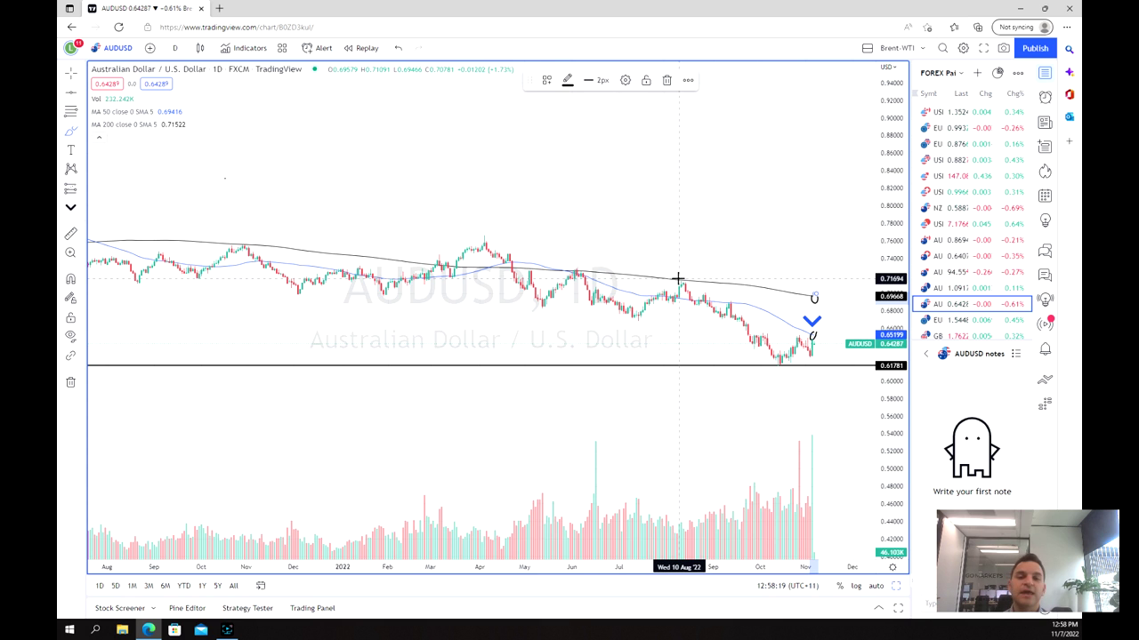
pyautogui.scroll(5, 734, 389)
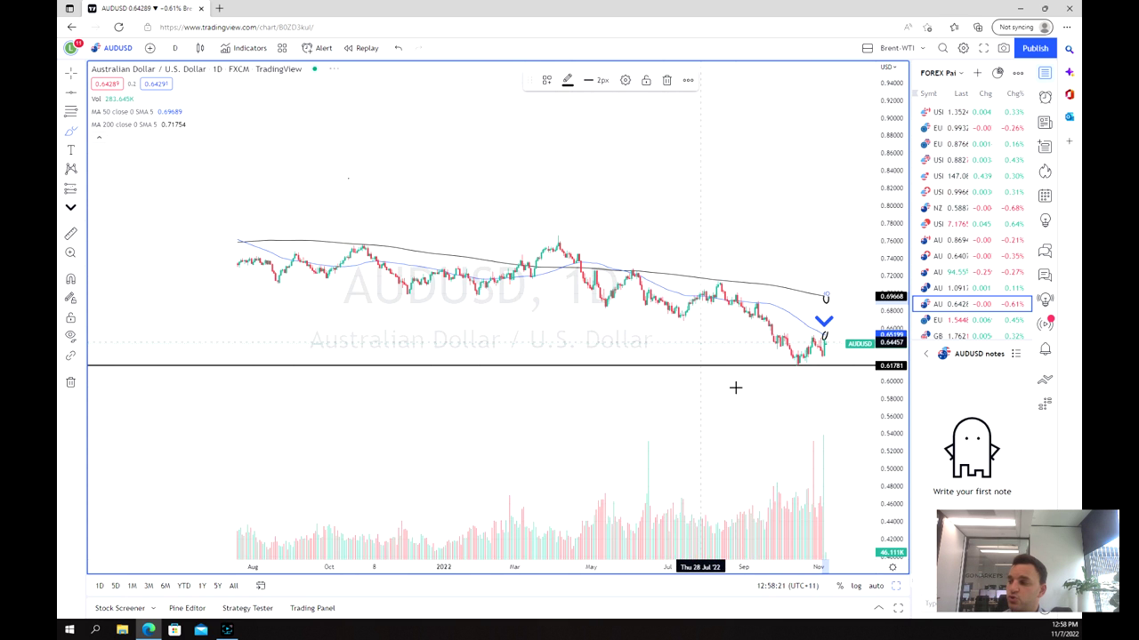
pyautogui.moveTo(791, 427)
pyautogui.mouseDown()
pyautogui.moveTo(739, 417)
pyautogui.moveTo(763, 449)
pyautogui.moveTo(793, 420)
pyautogui.mouseUp()
pyautogui.scroll(1, 737, 350)
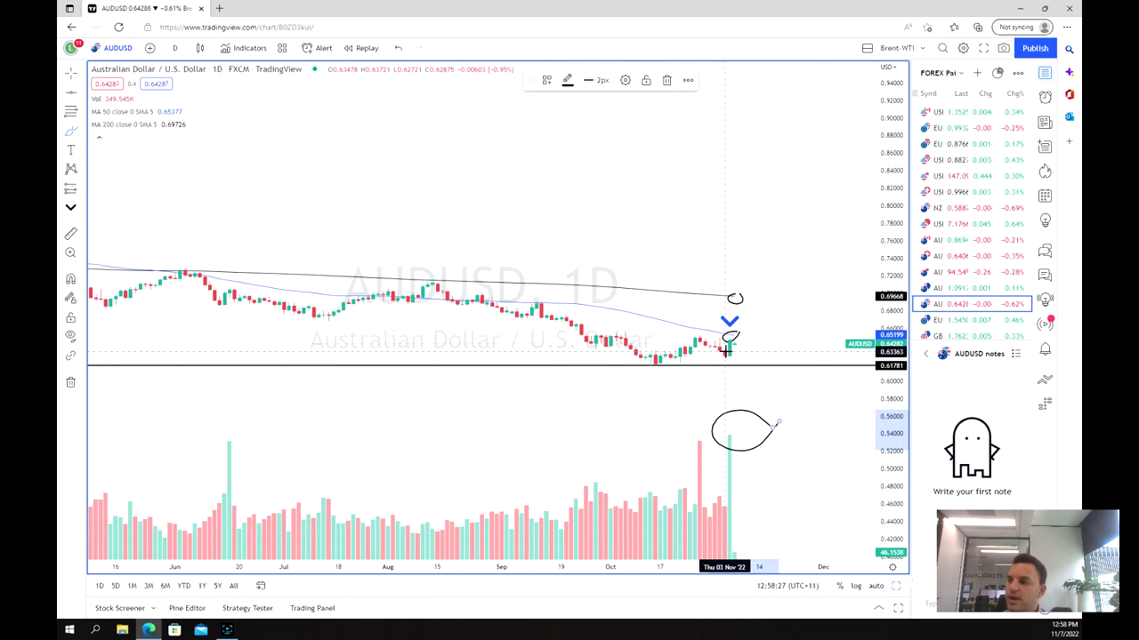
pyautogui.click(729, 358)
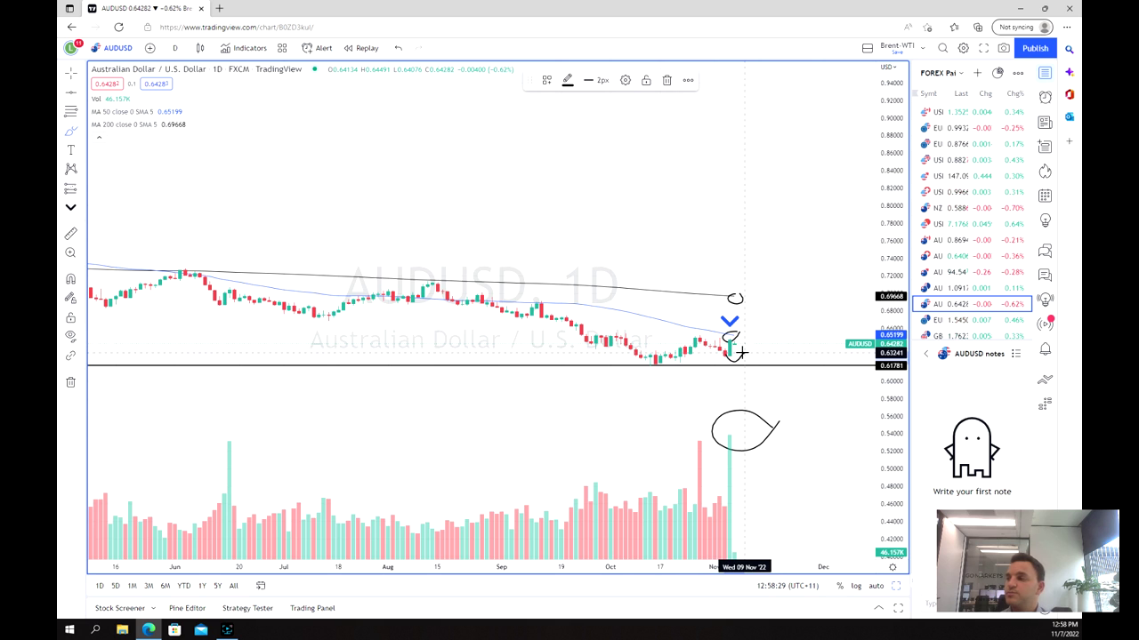
# Add a horizontal line at 0.65309.
pyautogui.scroll(-1, 744, 353)
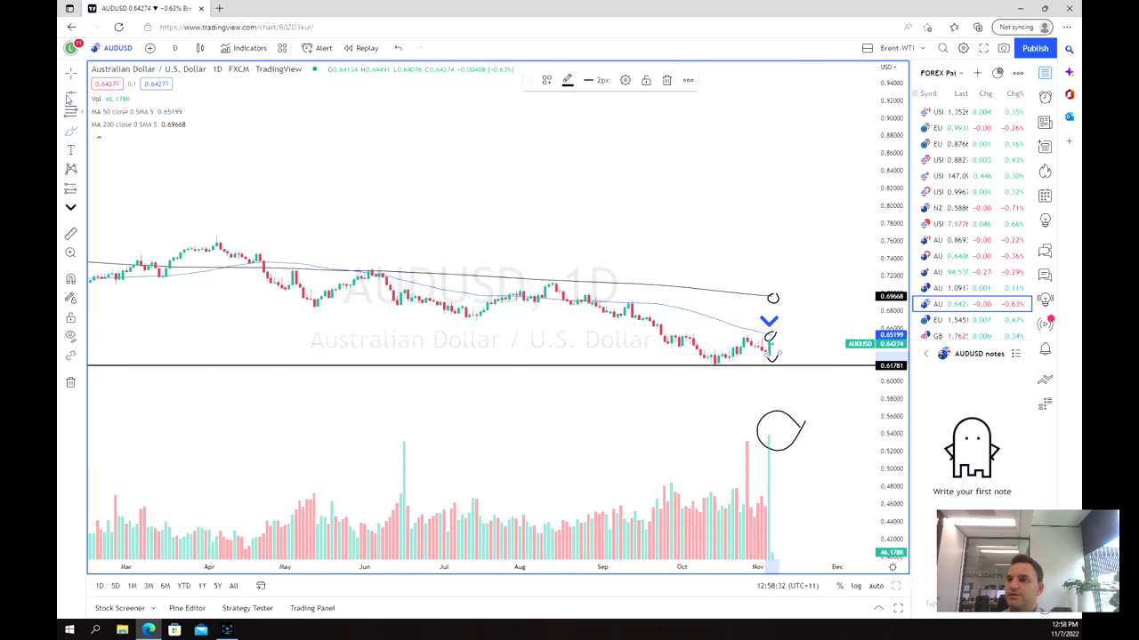
pyautogui.click(696, 340)
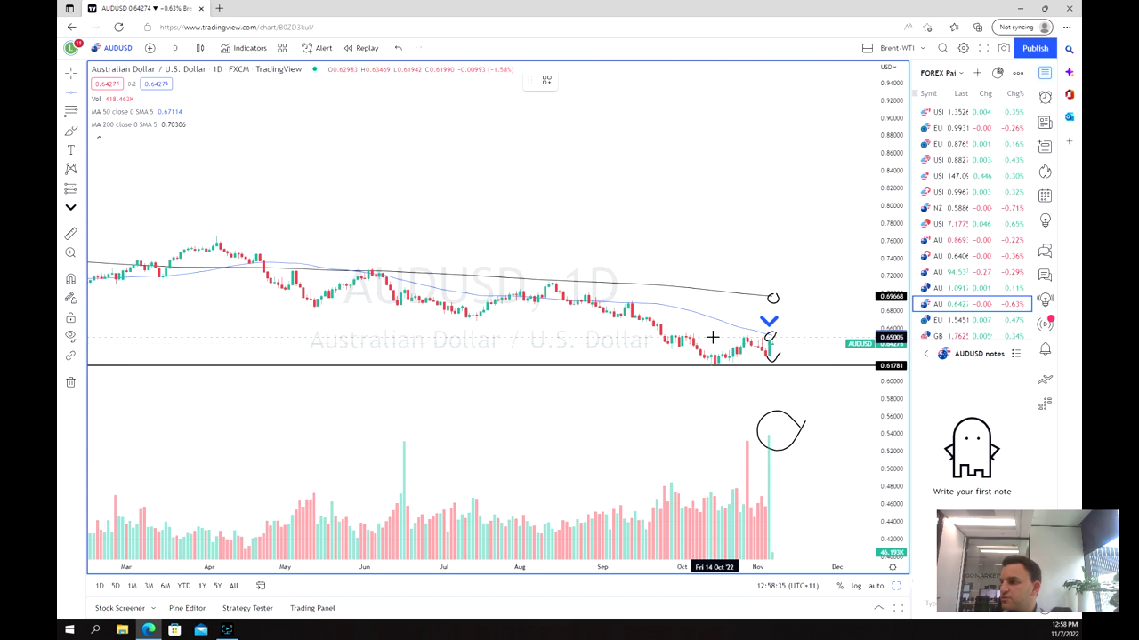
pyautogui.hotkey('alt', 'h')
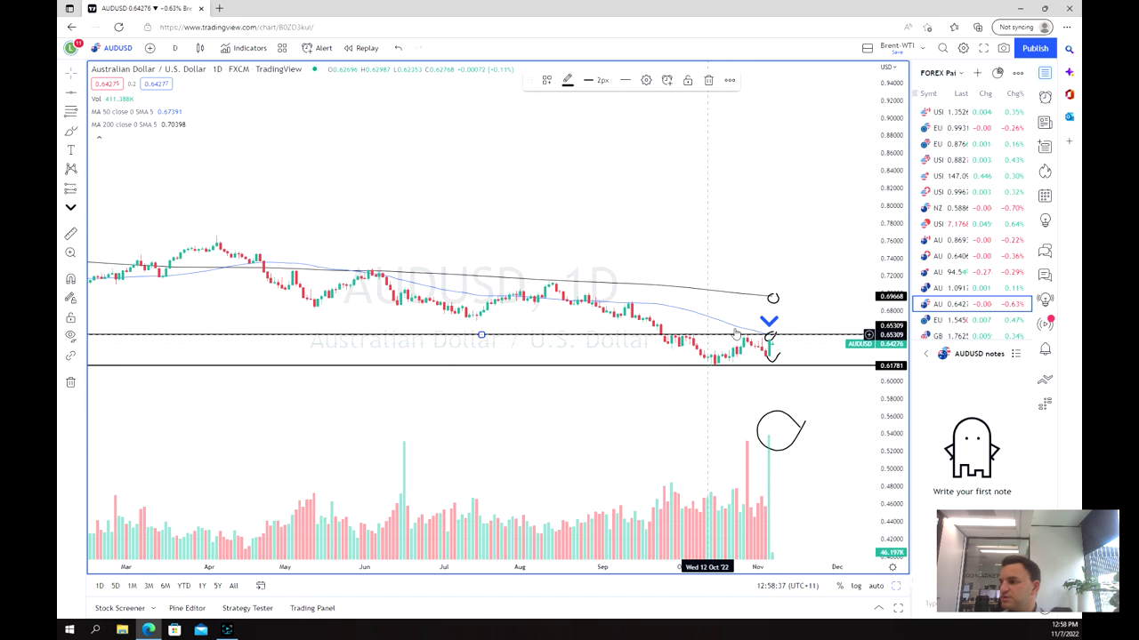
pyautogui.scroll(2, 738, 330)
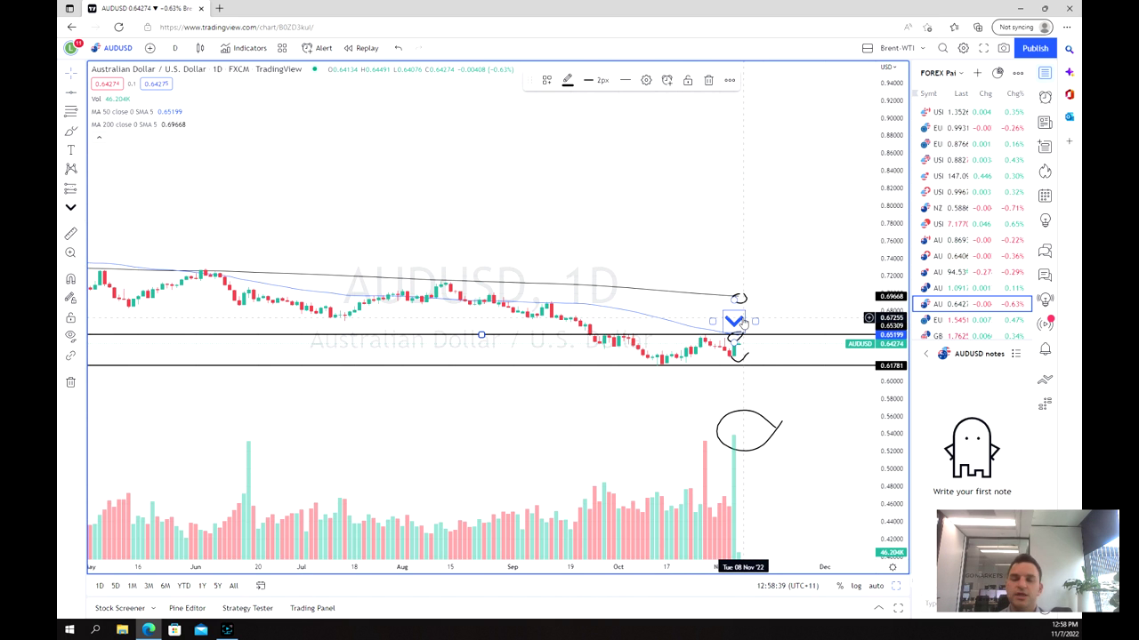